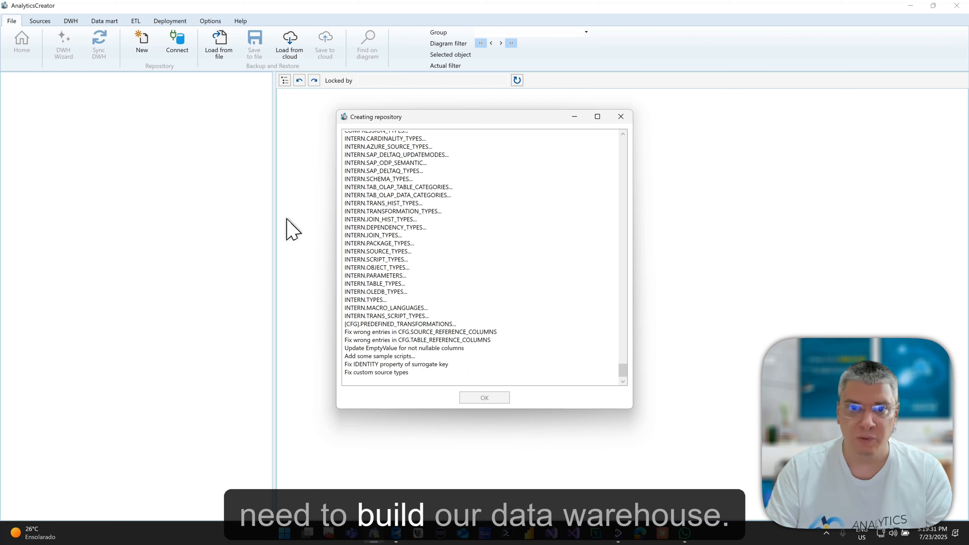
Close the completed repository creation log to reach the empty workspace.
click(504, 397)
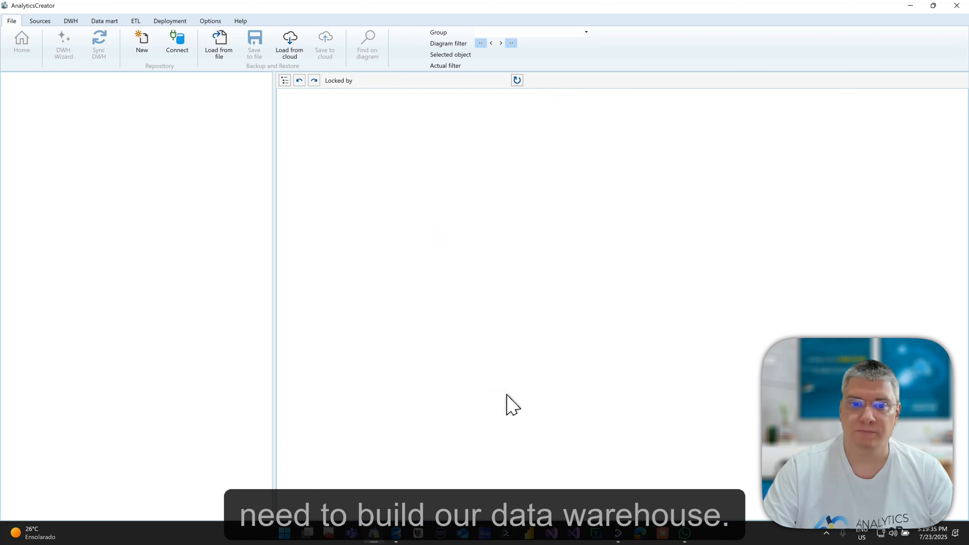
Add a Northwind MSSQL connector for Azure SQL Database and confirm its connection test succeeds.
click(59, 96)
right_click(59, 96)
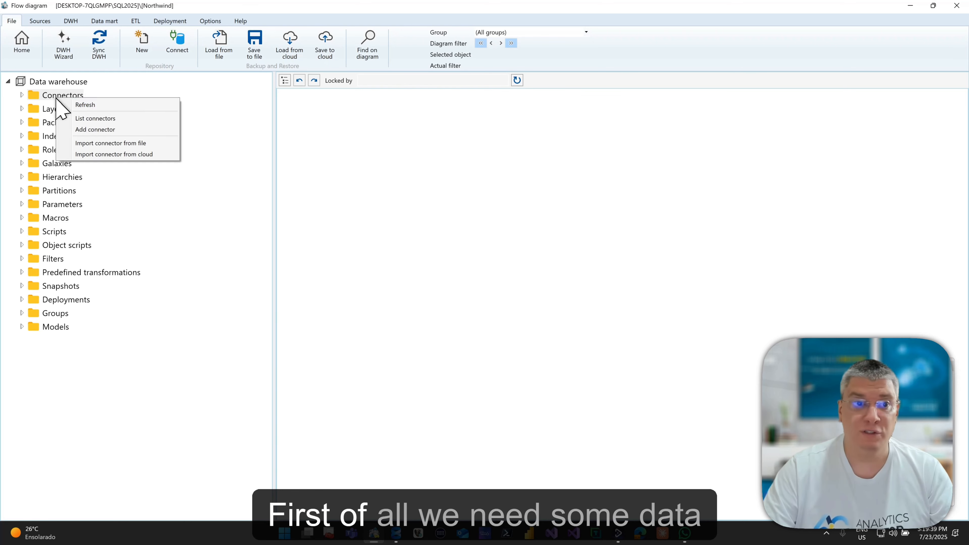
click(90, 127)
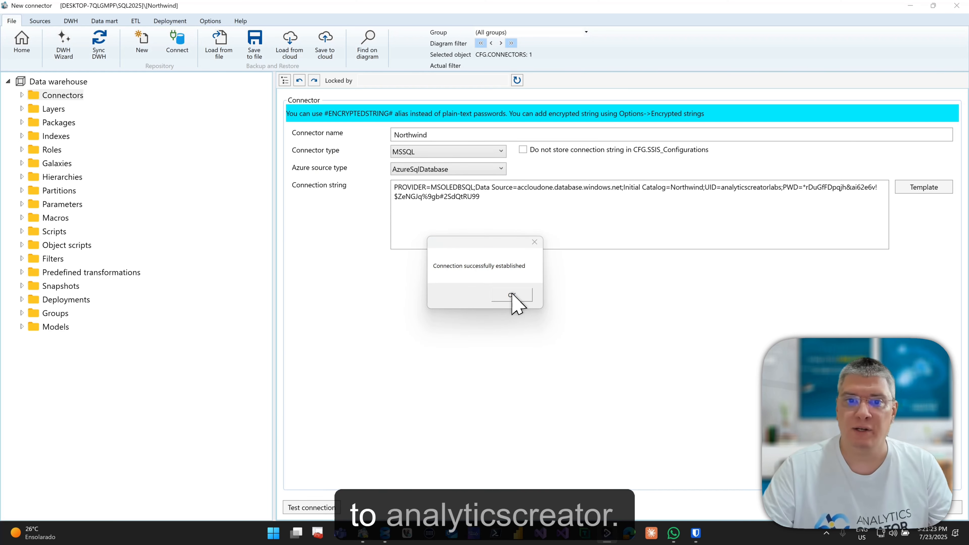
click(512, 294)
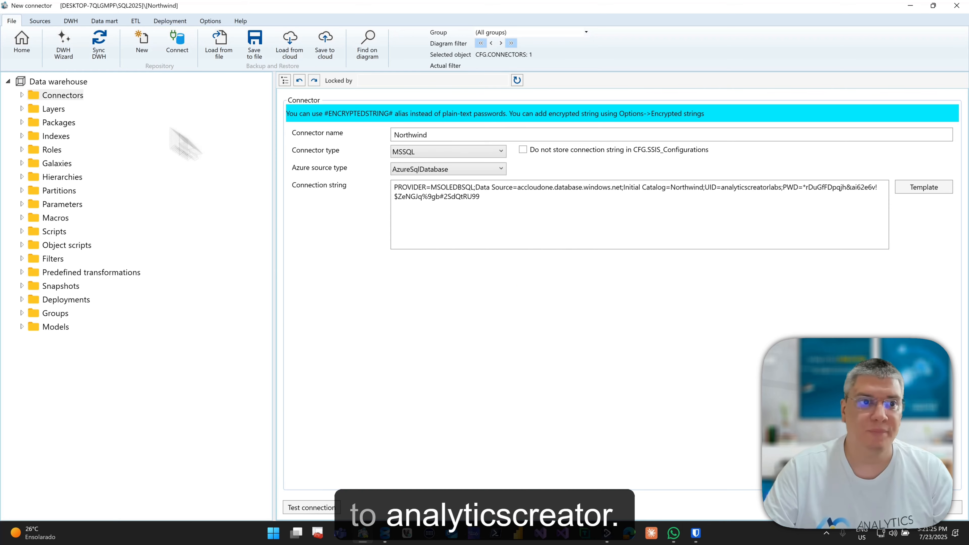
click(29, 43)
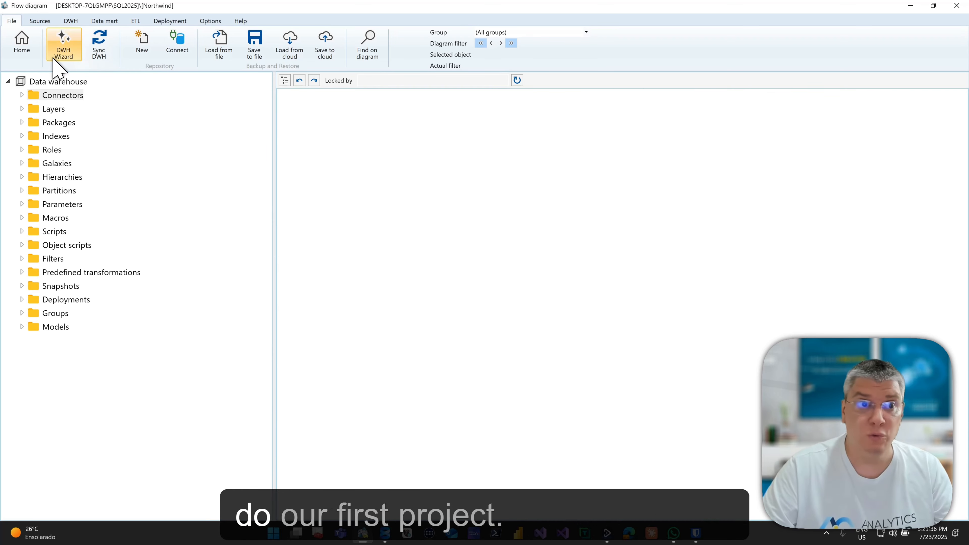
In the DWH Wizard, queue the Northwind connector's tables and mark Order Details as a fact.
click(63, 61)
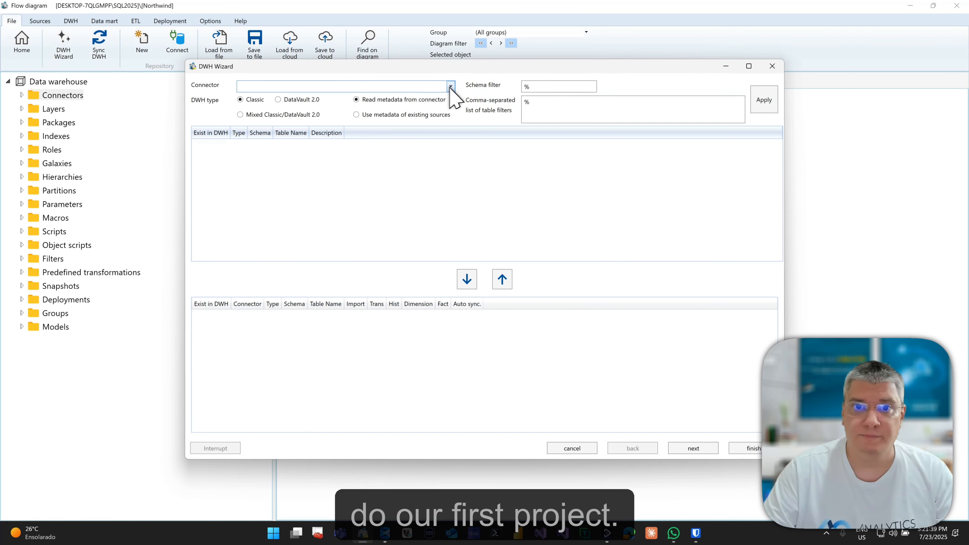
click(450, 85)
click(436, 99)
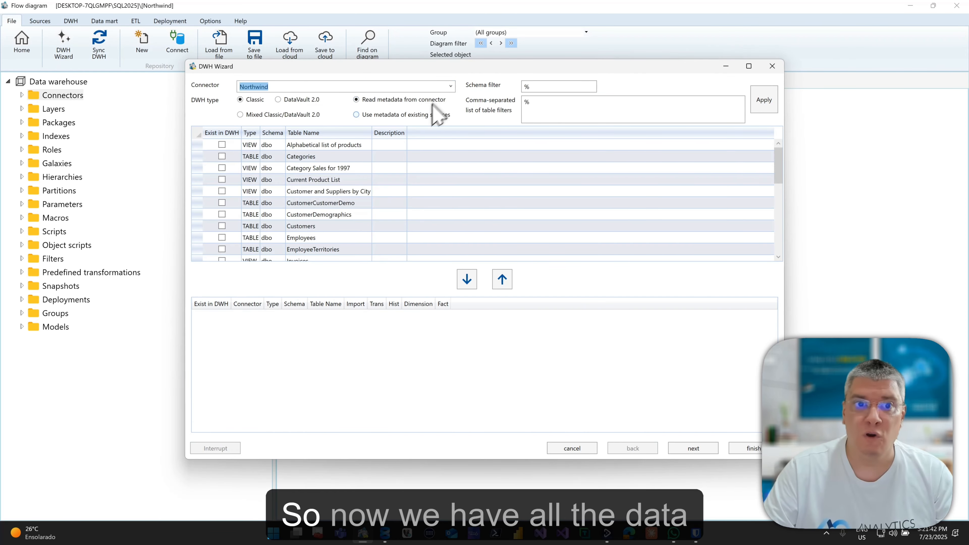
click(268, 132)
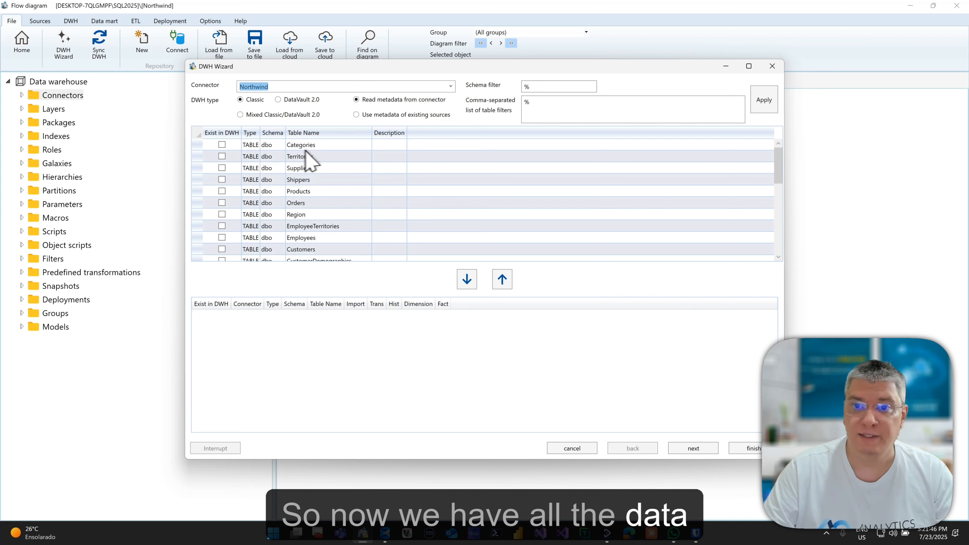
click(323, 147)
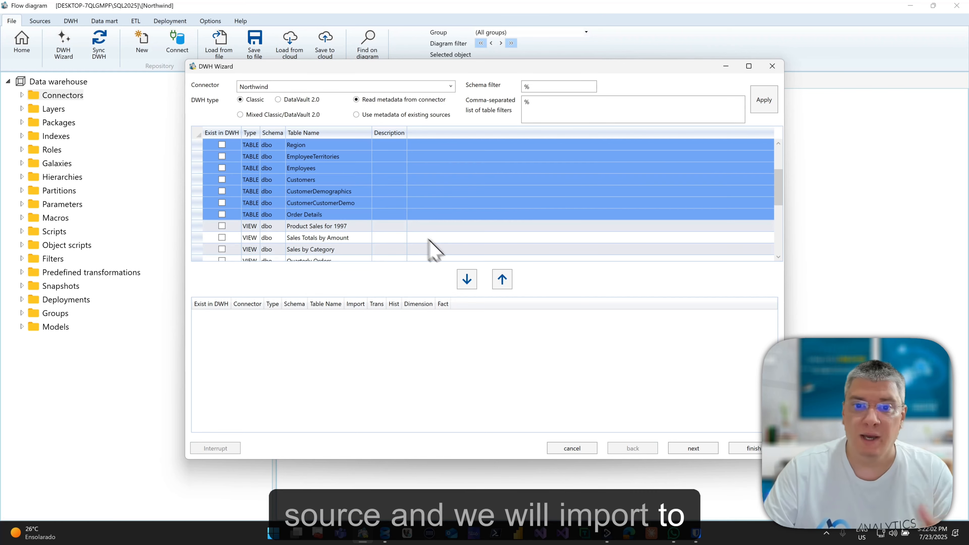
click(462, 274)
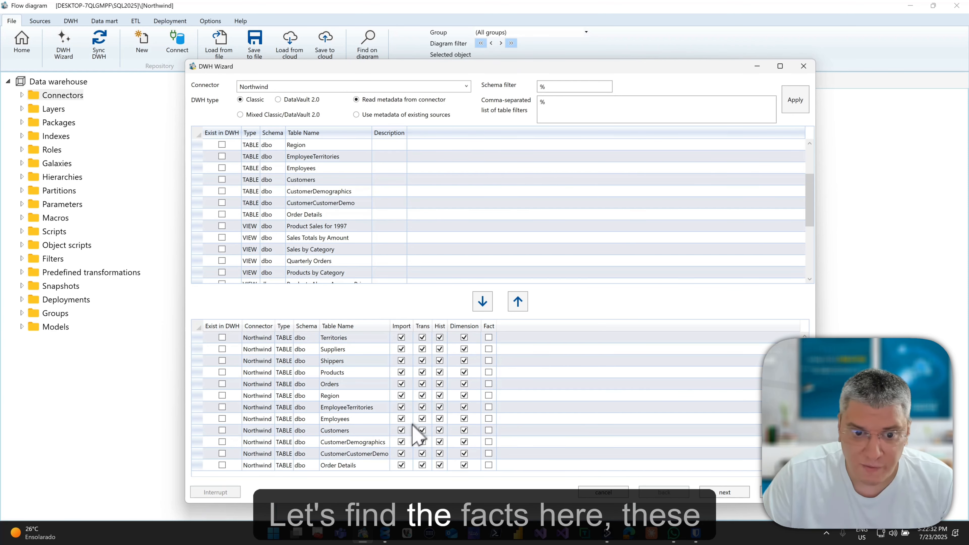
click(488, 464)
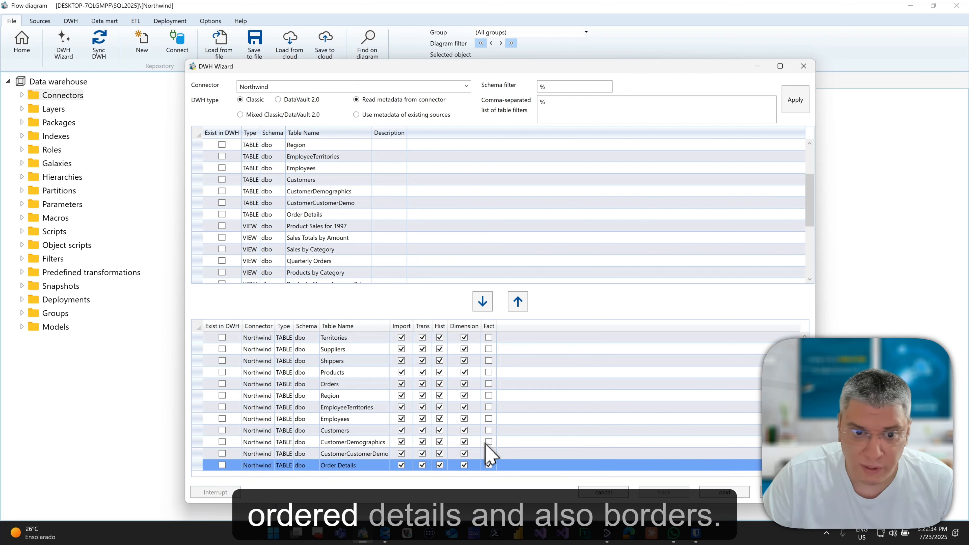
click(480, 384)
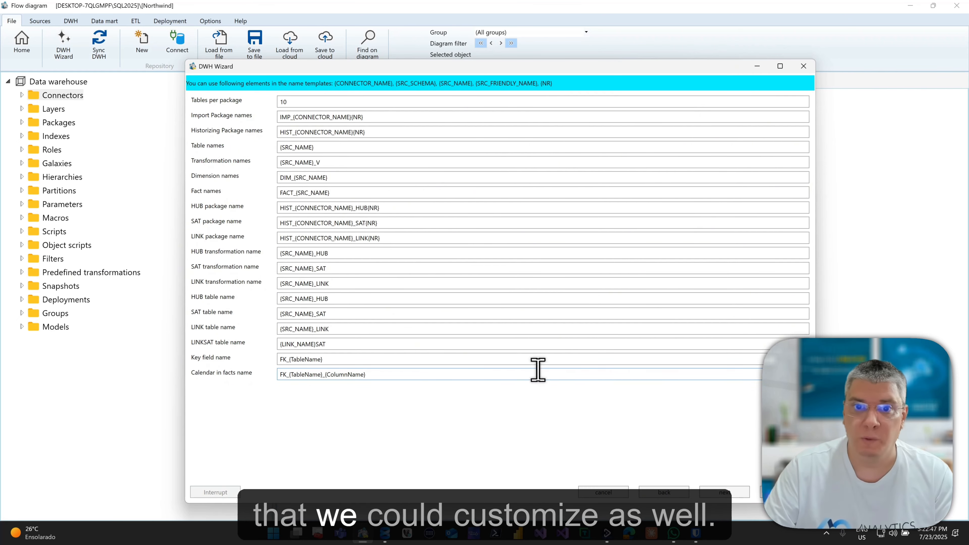
Keep the default wizard options and generate the staging, persisted staging and core layers.
click(727, 492)
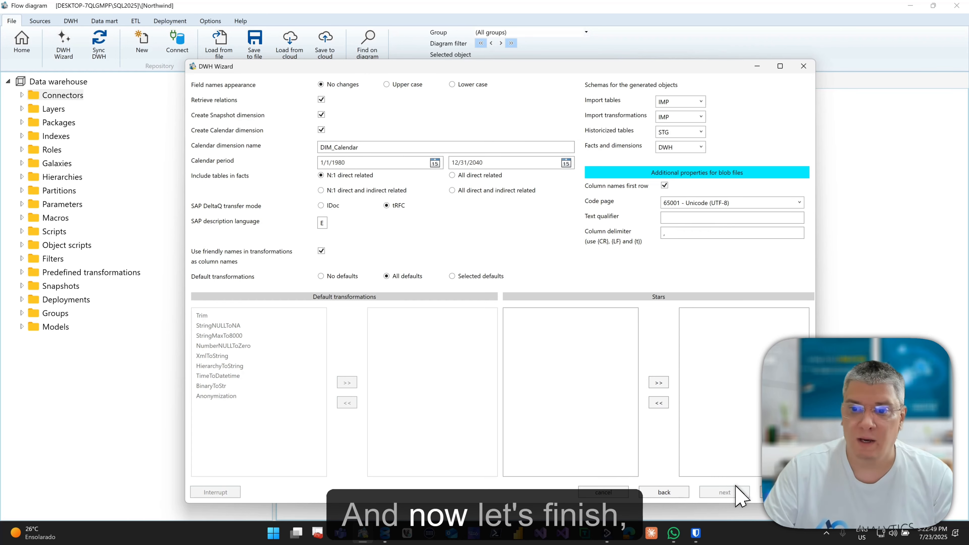
click(785, 492)
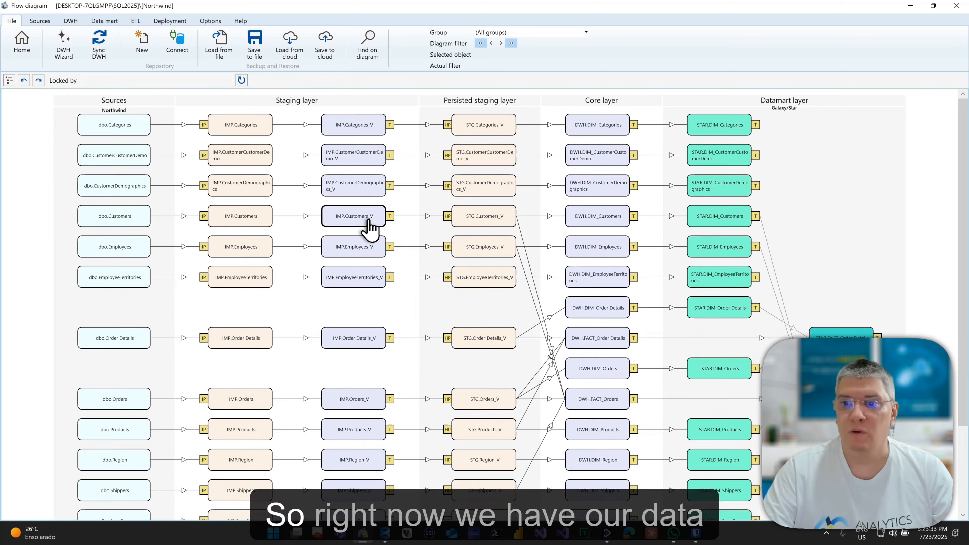
scroll(369, 226, down, 5)
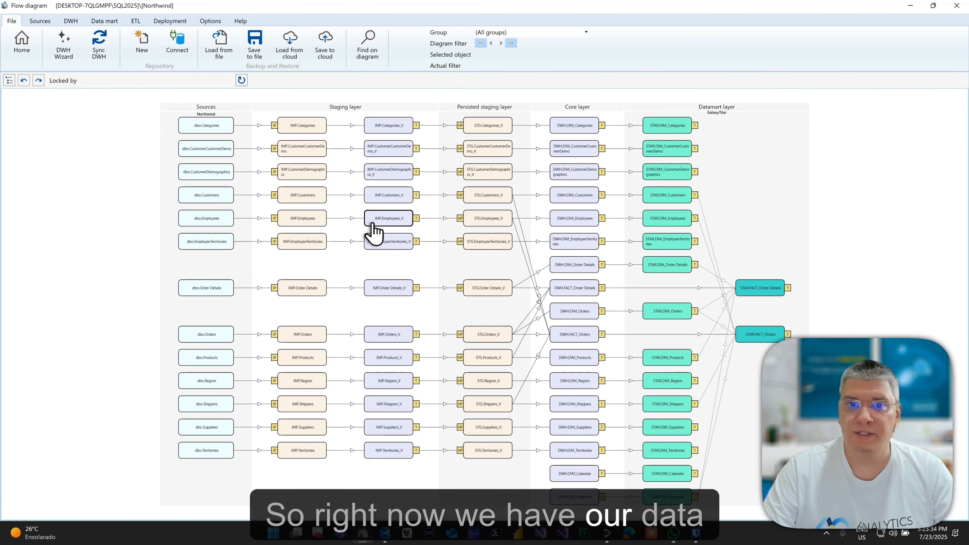
scroll(162, 126, up, 3)
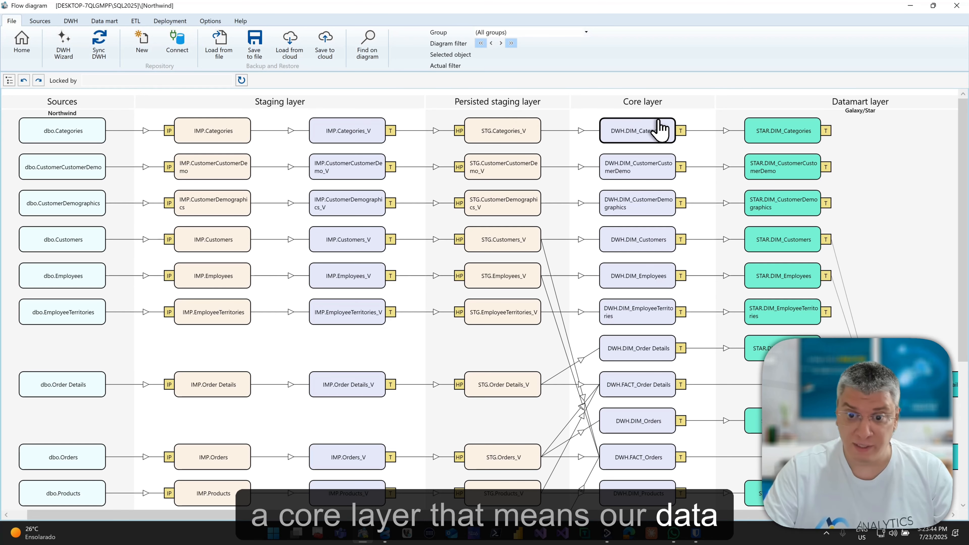
scroll(828, 199, down, 1)
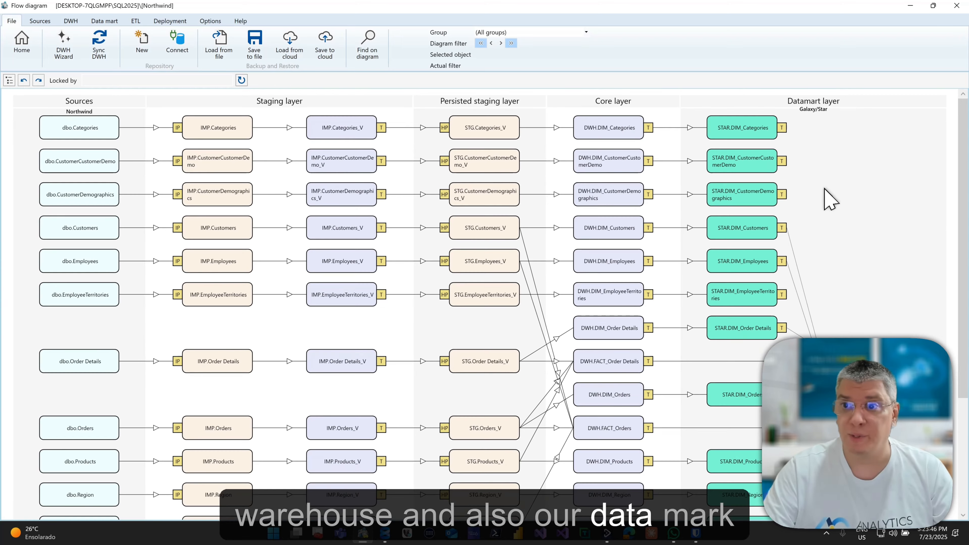
scroll(824, 267, down, 3)
scroll(824, 301, up, 5)
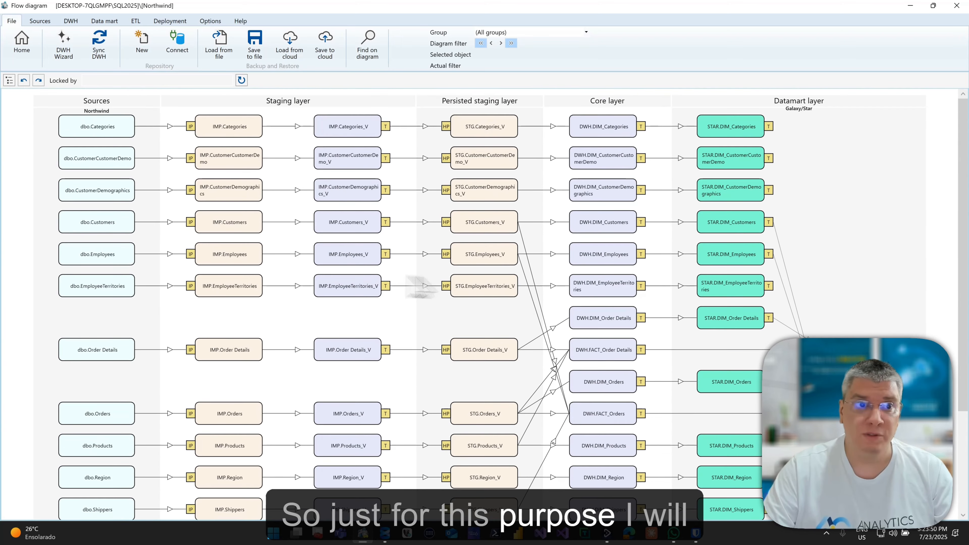
click(12, 81)
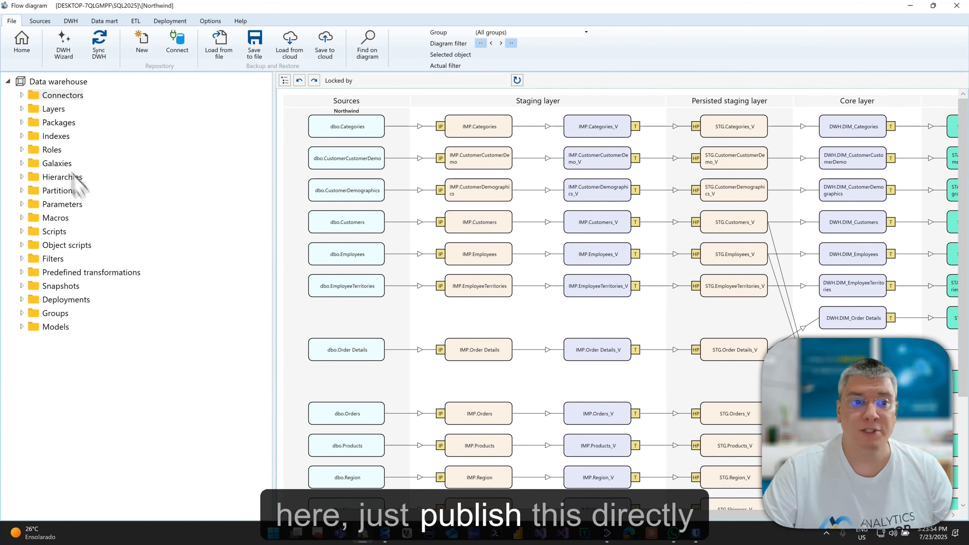
right_click(84, 300)
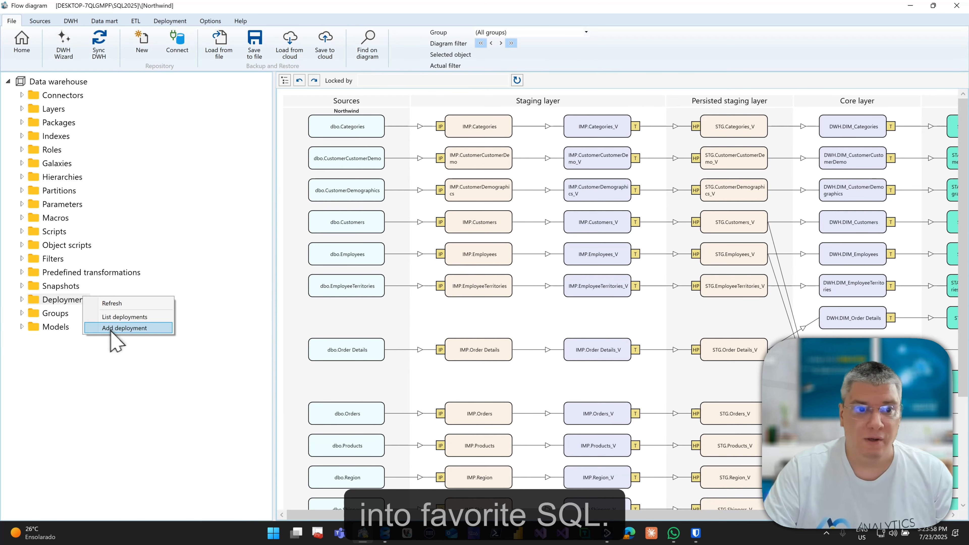
Add a deployment named Northwind with ADF2 packages and select the current Server value.
click(122, 329)
click(439, 99)
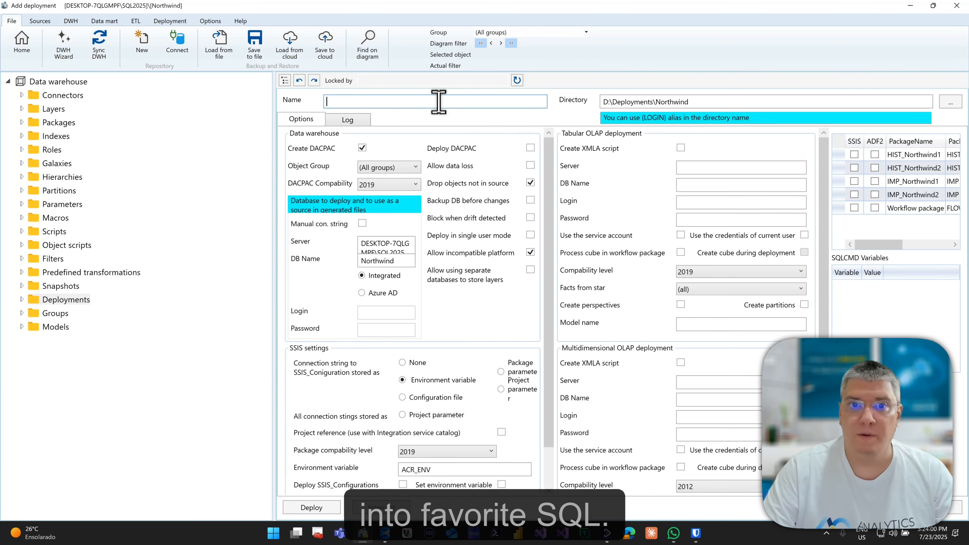
text(North)
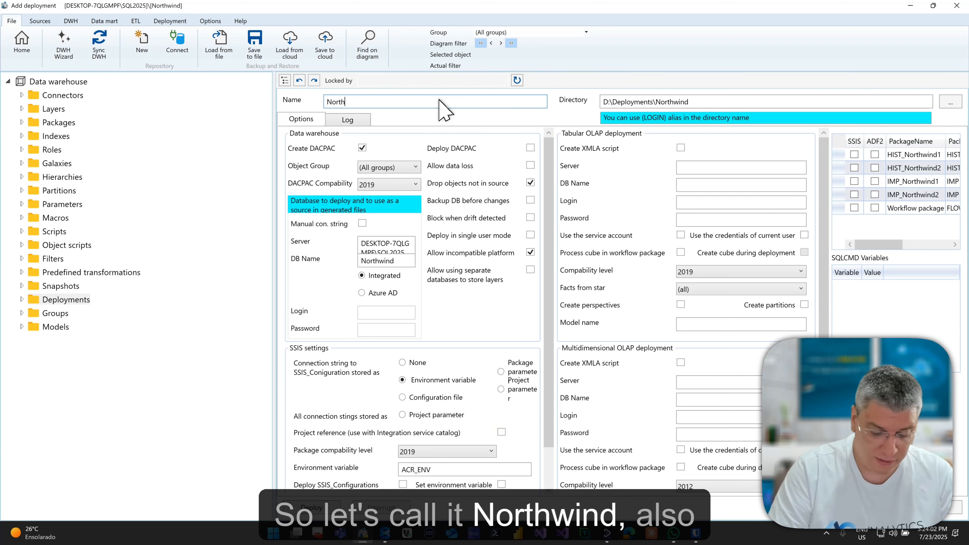
text(wind)
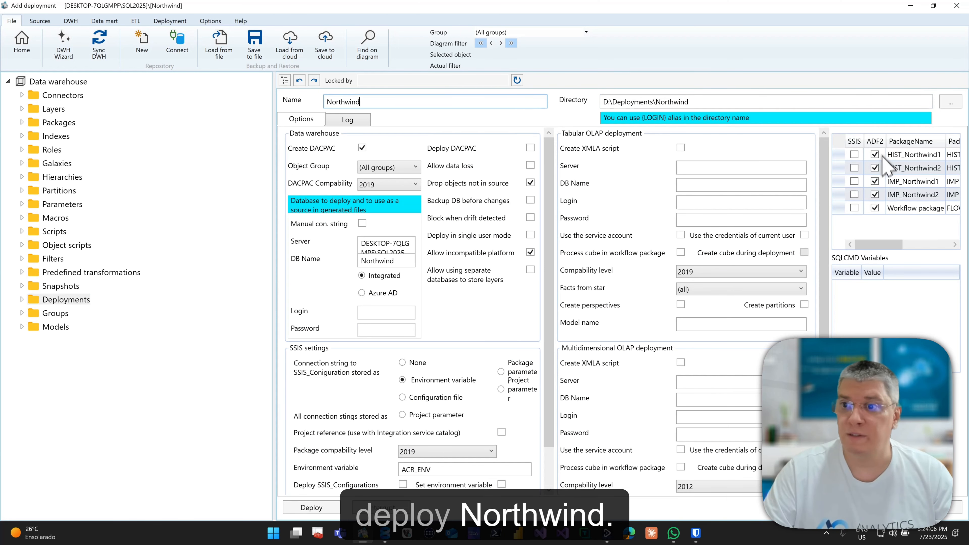
click(284, 81)
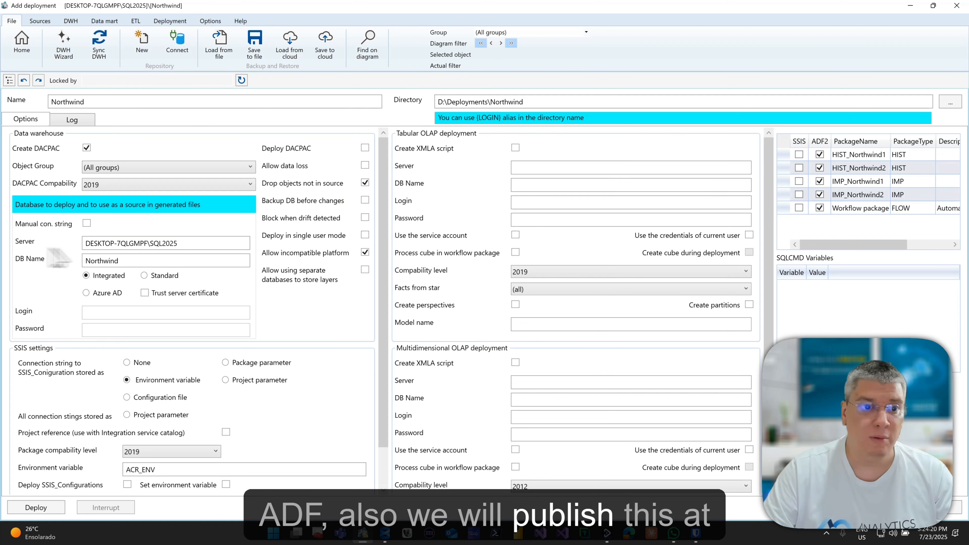
drag(173, 243, 59, 252)
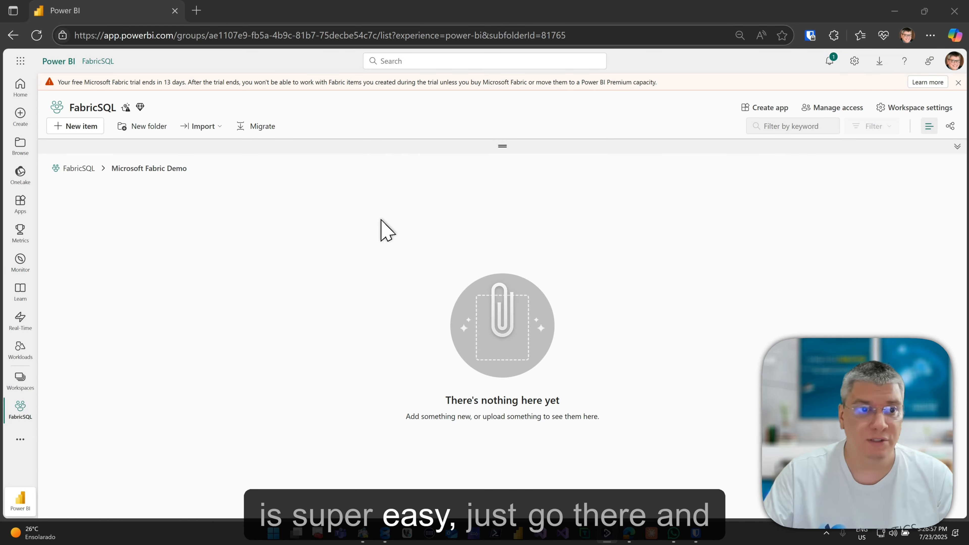
Create a SQL database (preview) item named FabricNorthwind in the FabricSQL workspace.
click(77, 126)
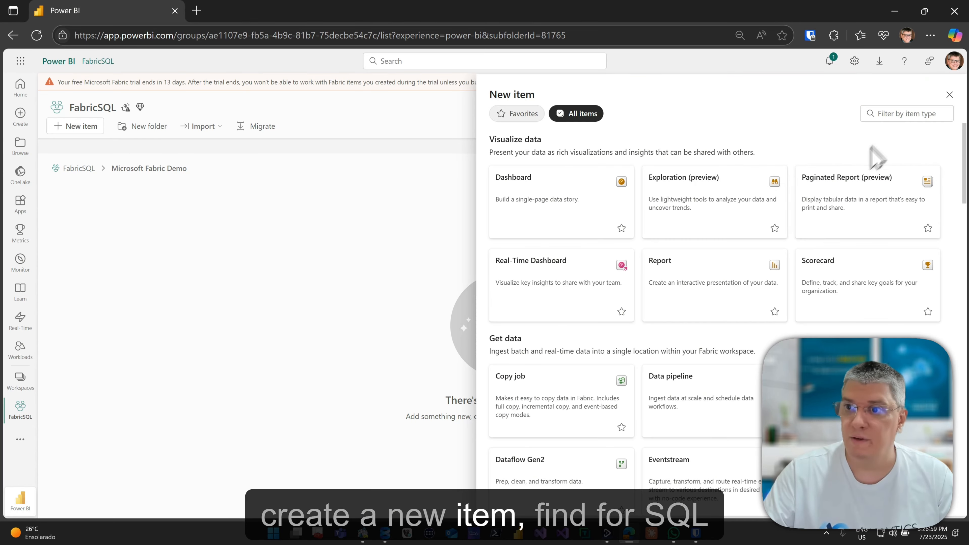
click(890, 111)
text(sql)
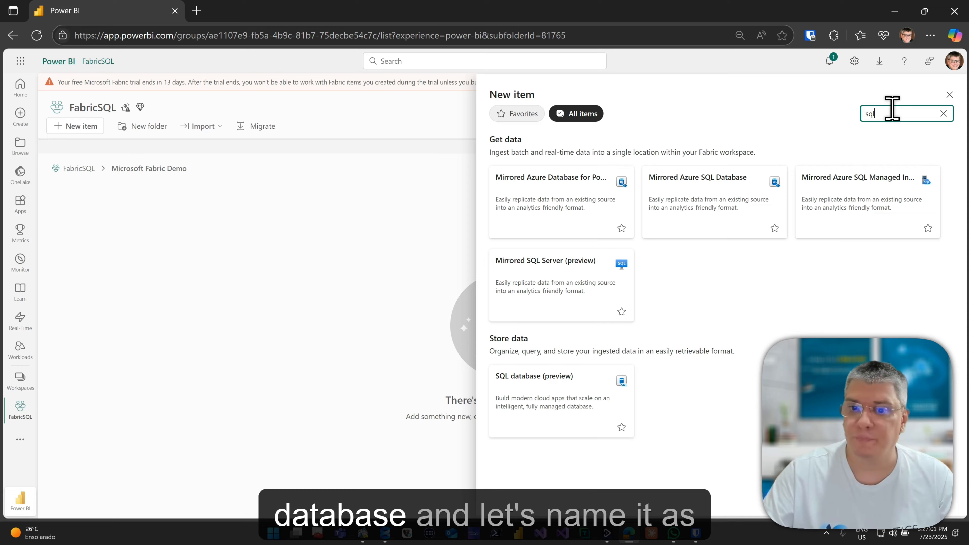
click(574, 397)
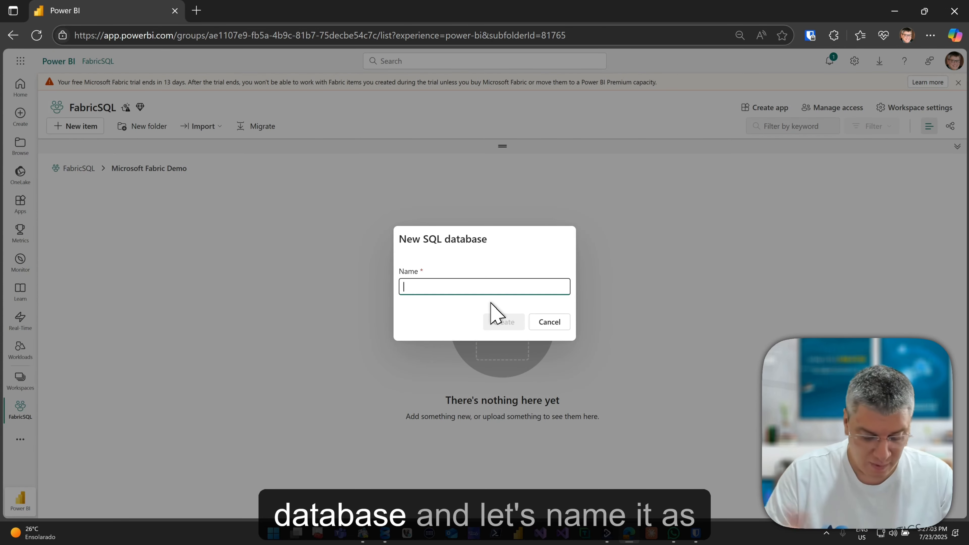
text(Fabri)
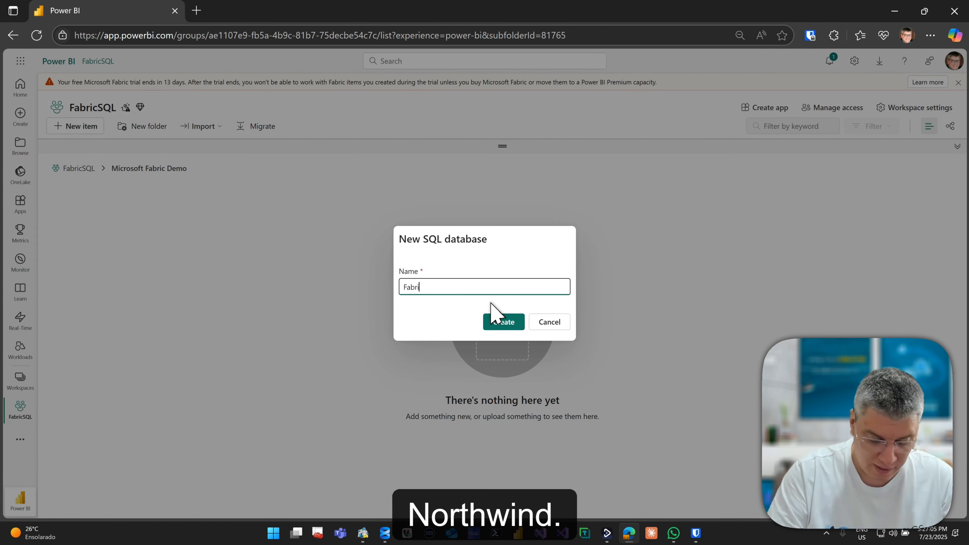
text(cNorthwind)
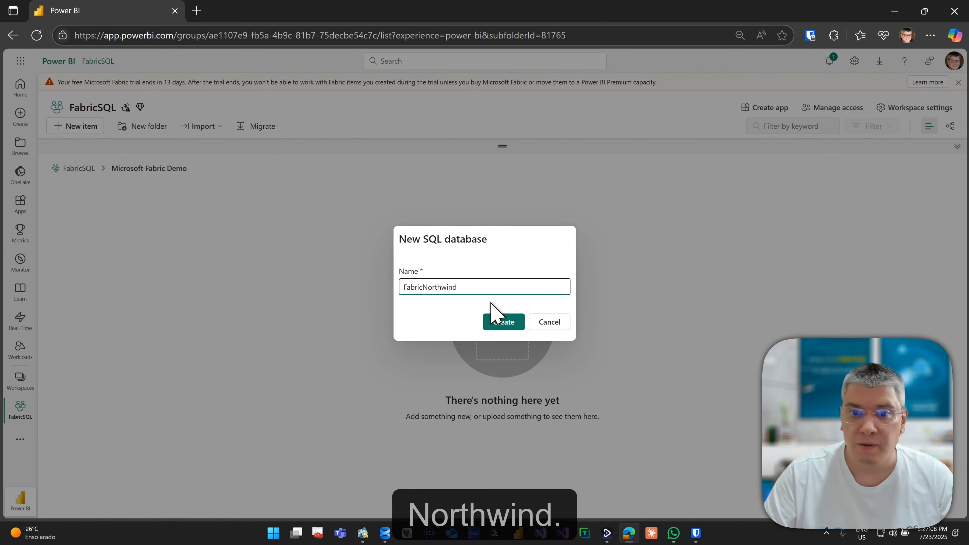
key(Return)
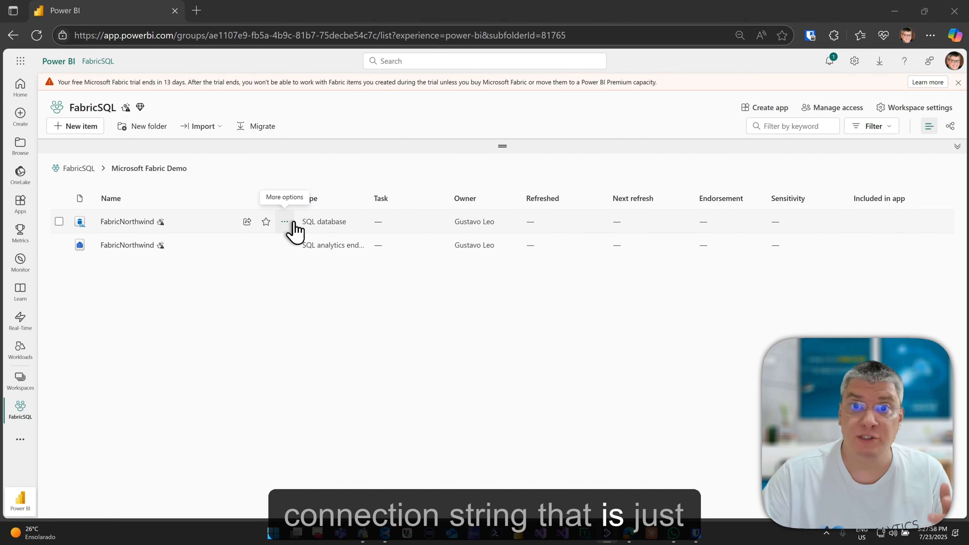
Copy the FabricNorthwind server name from its Open in SSMS connection details.
click(293, 223)
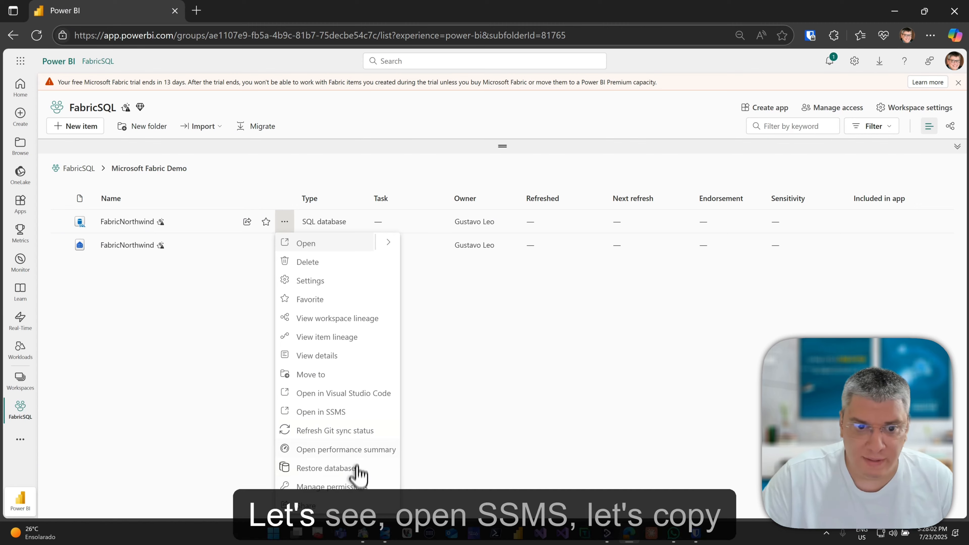
click(357, 416)
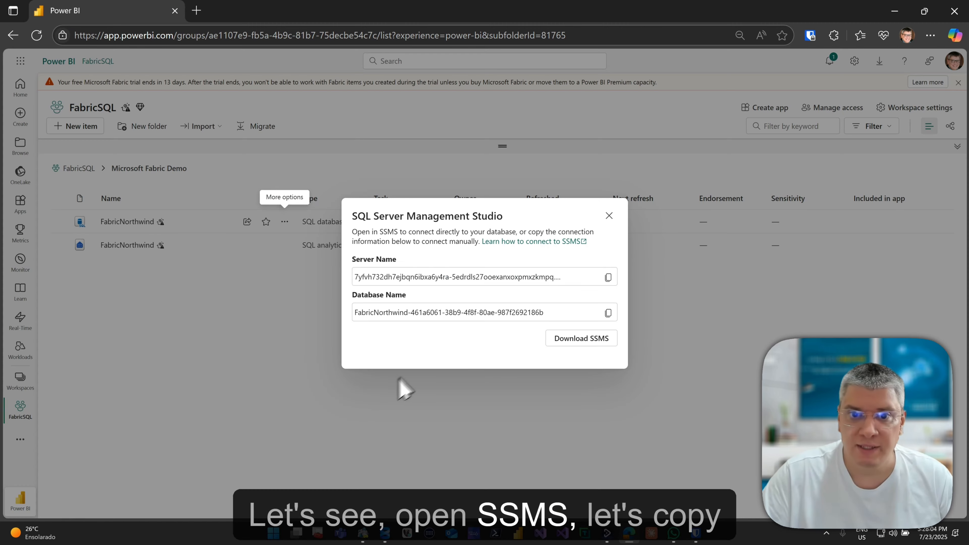
click(608, 278)
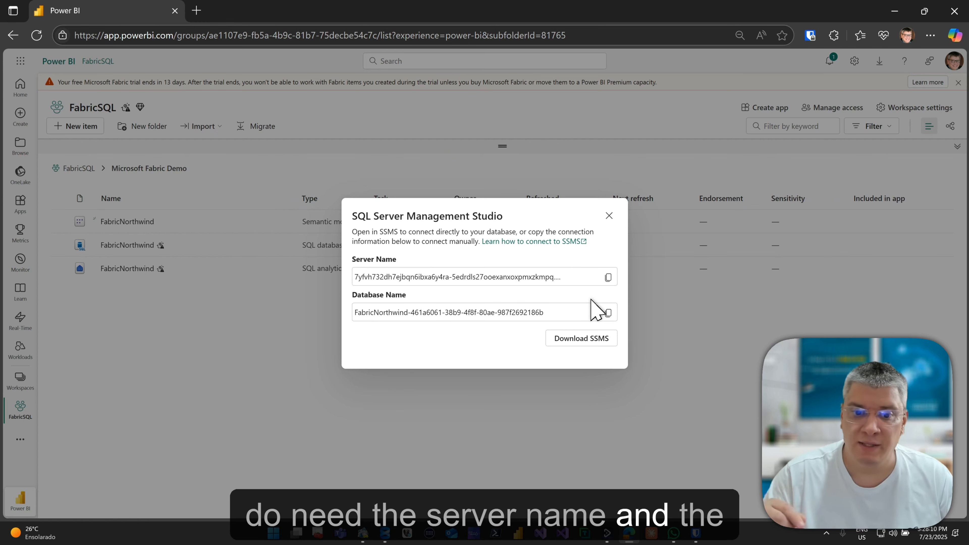
click(362, 533)
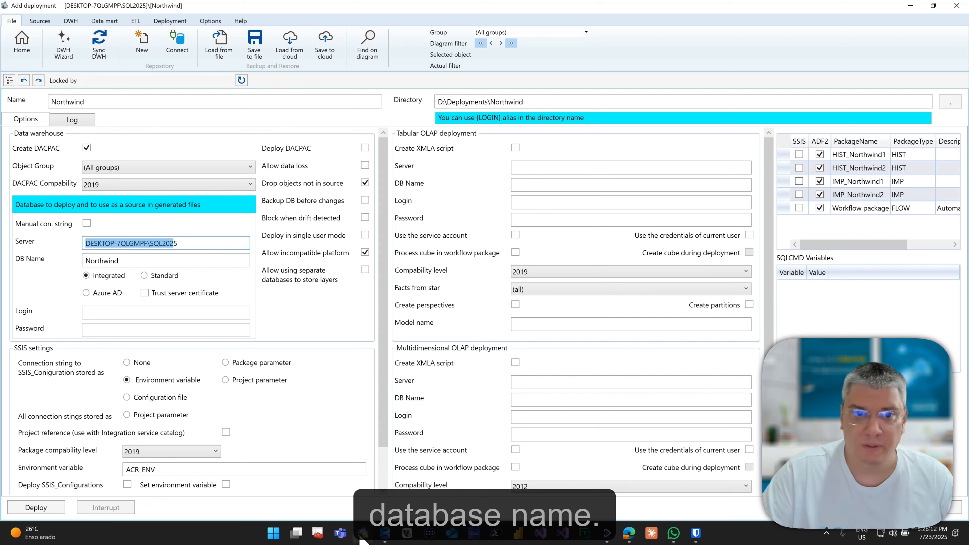
Replace the deployment's Server with the Fabric server address and DB Name with FabricNorthwind.
click(182, 262)
drag(203, 244, 20, 253)
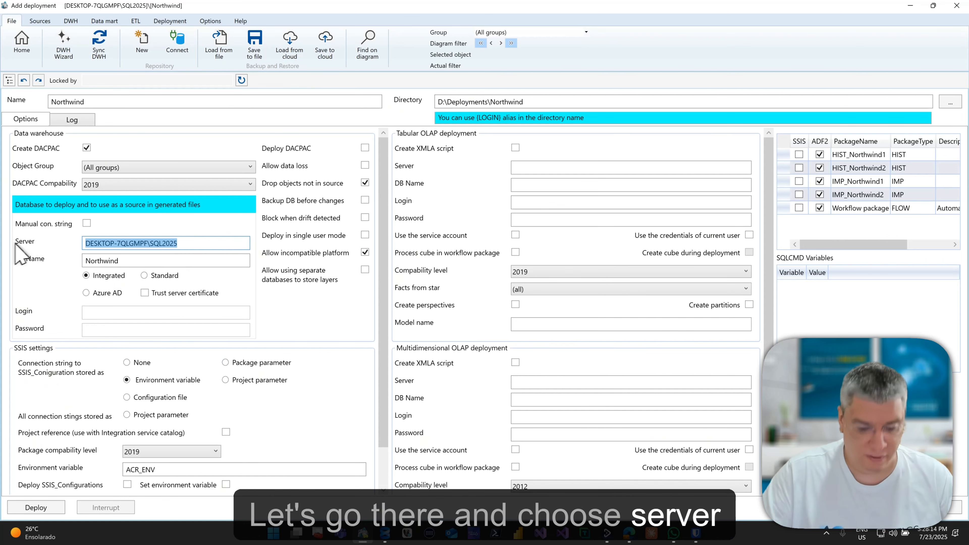
key(ctrl+v)
key(alt+Tab)
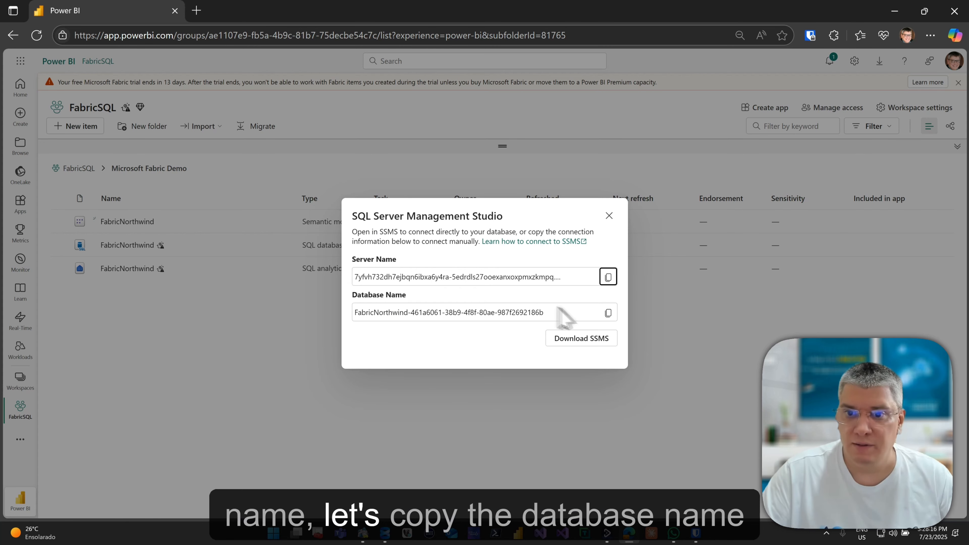
click(608, 314)
key(alt+Tab)
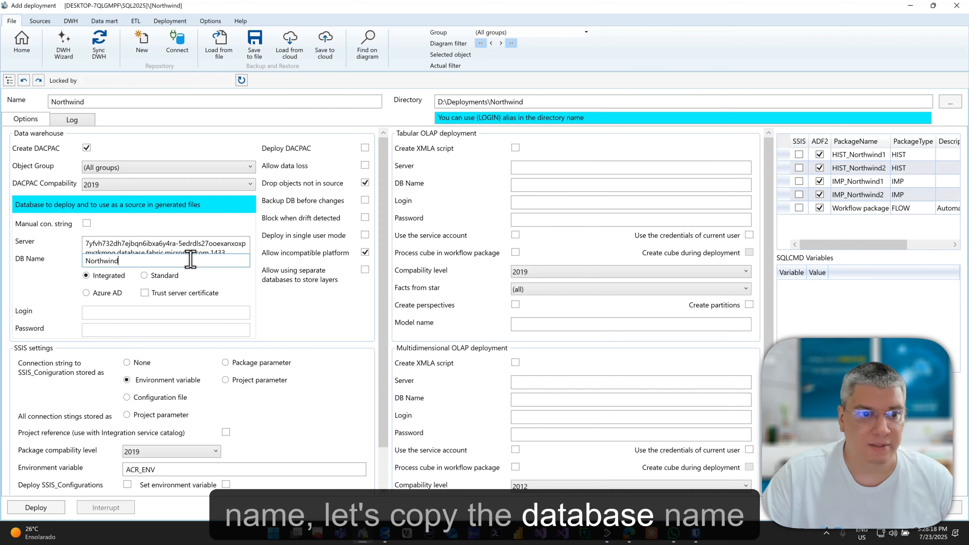
drag(190, 260, 34, 274)
key(ctrl+v)
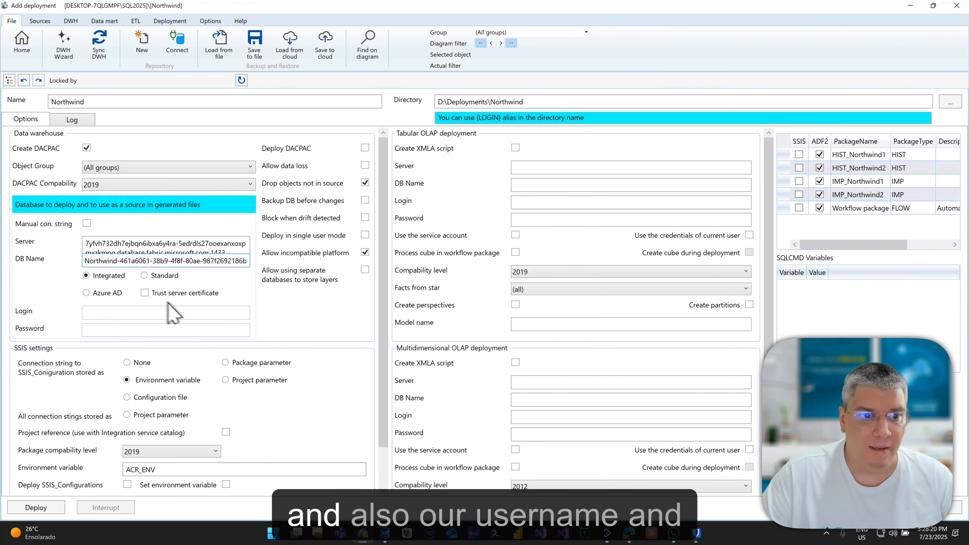
click(110, 292)
Enter the Azure AD login account and set DACPAC compatibility to 2022.
click(129, 311)
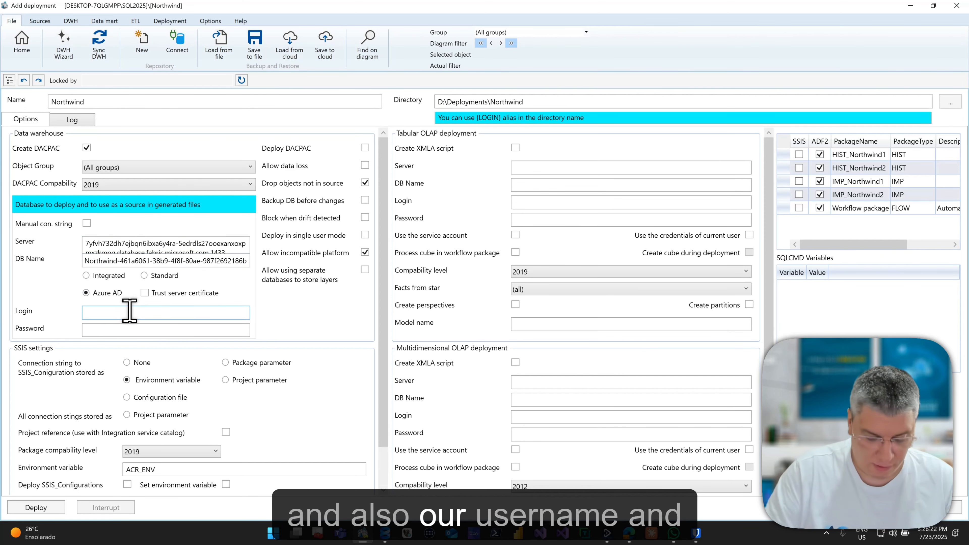
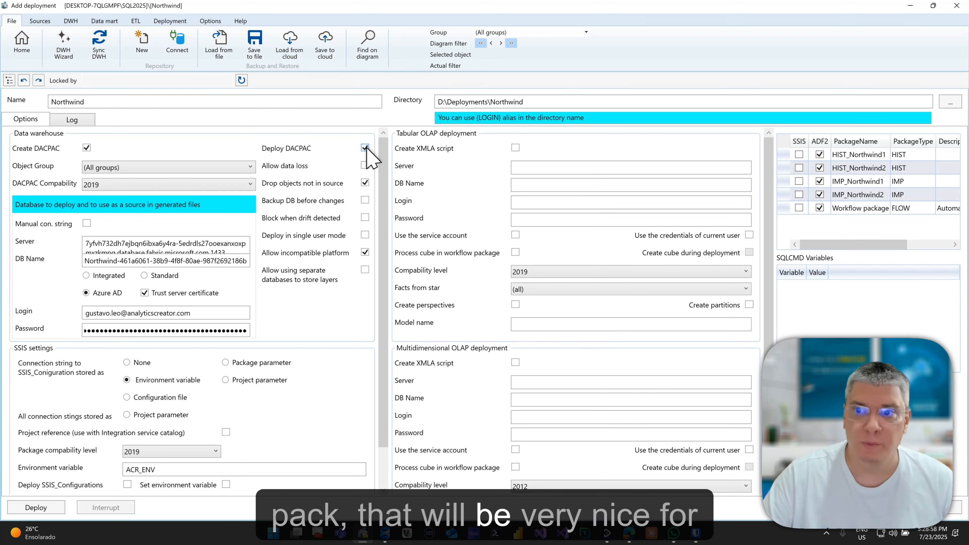
click(248, 185)
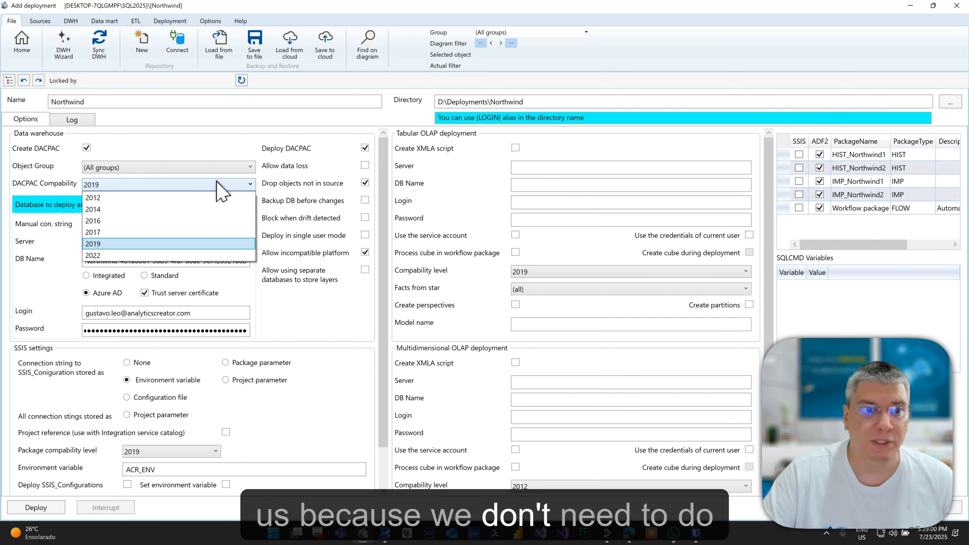
click(186, 255)
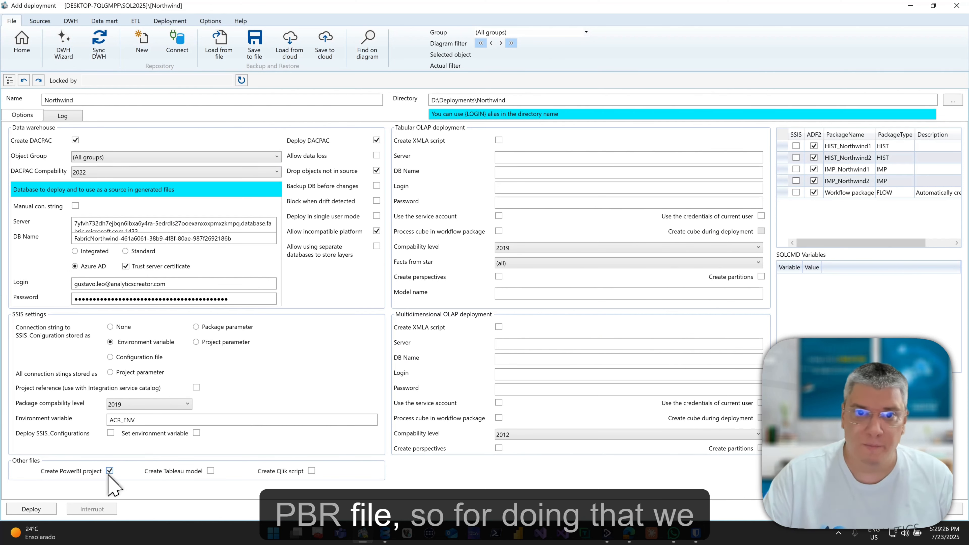
Set the Tabular OLAP DB Name to Northwind and run the deployment.
double_click(117, 98)
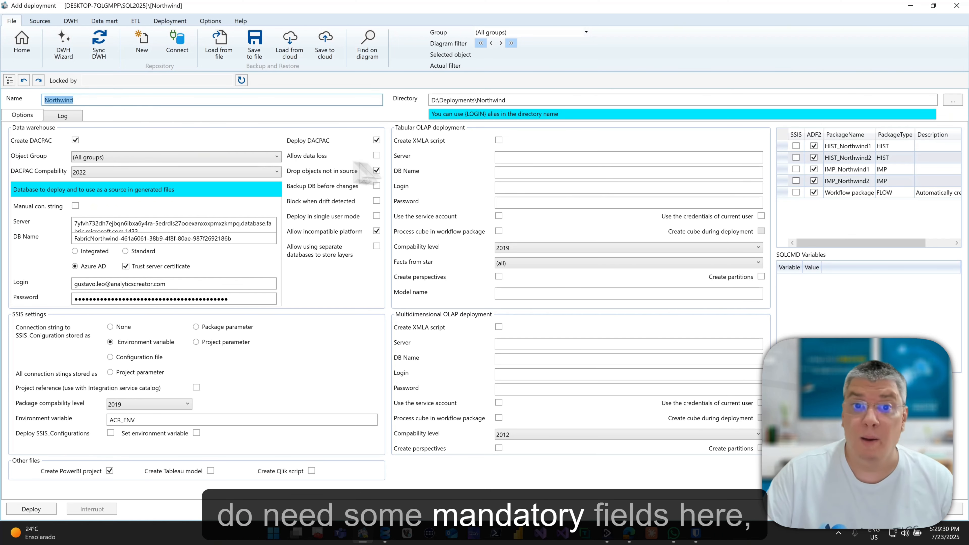
click(512, 172)
key(ctrl+v)
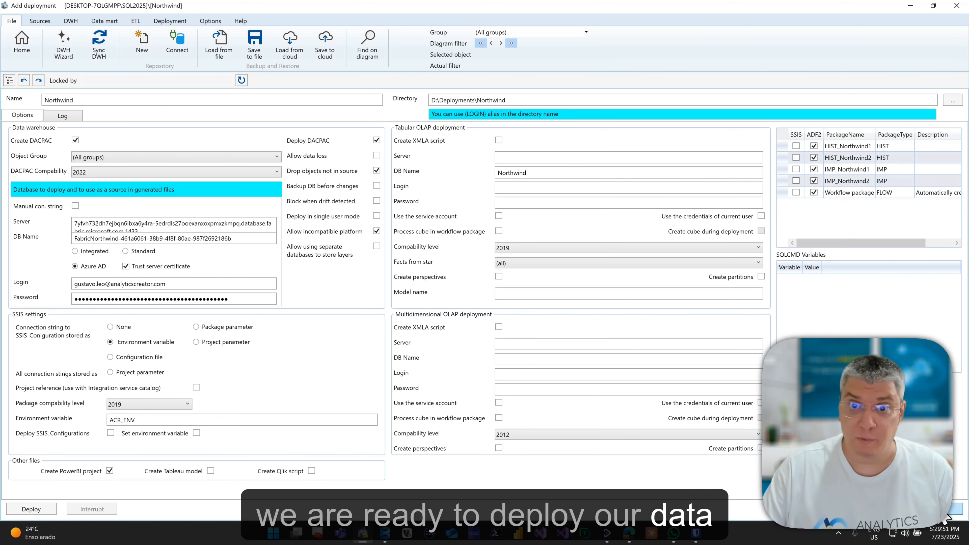
click(31, 508)
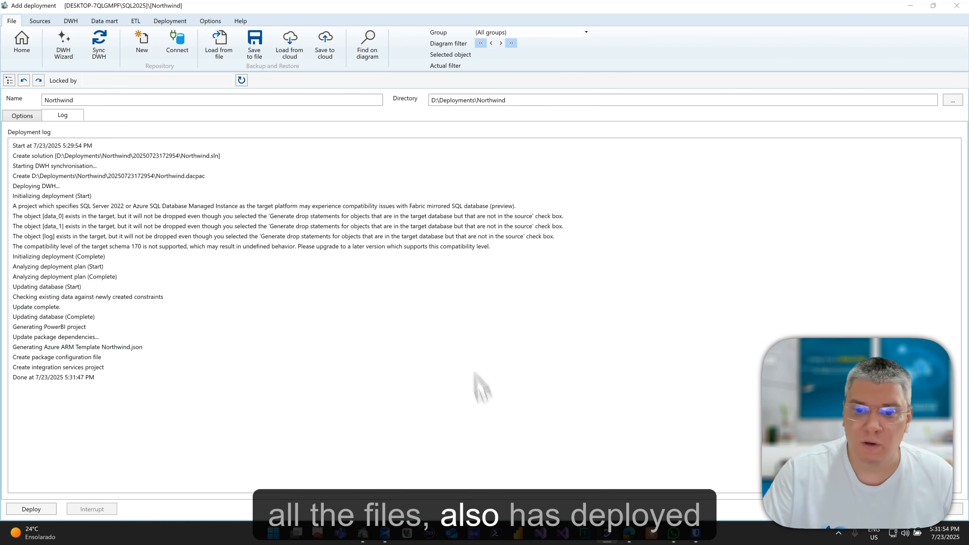
Close the SSMS connection details dialog and open the FabricNorthwind SQL database.
mouse_move(631, 533)
click(635, 491)
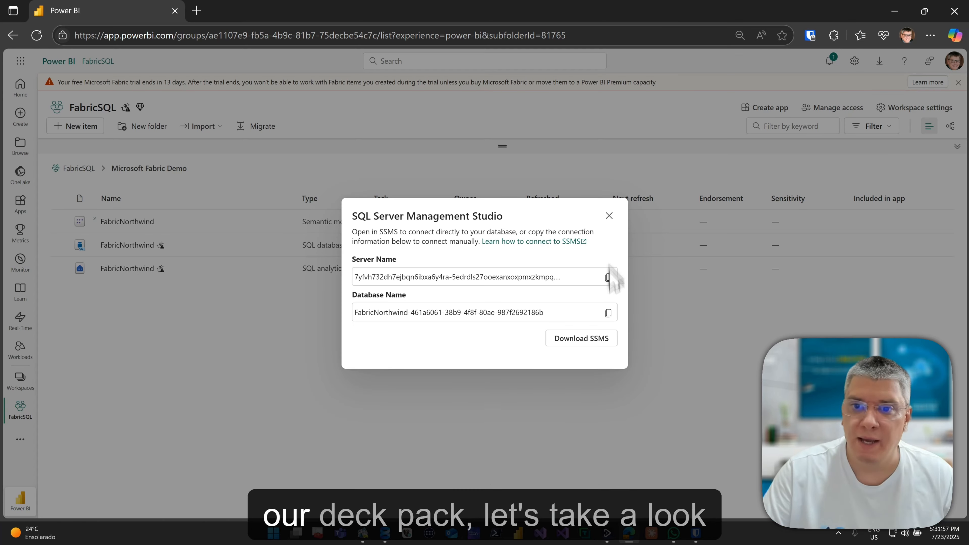
click(608, 216)
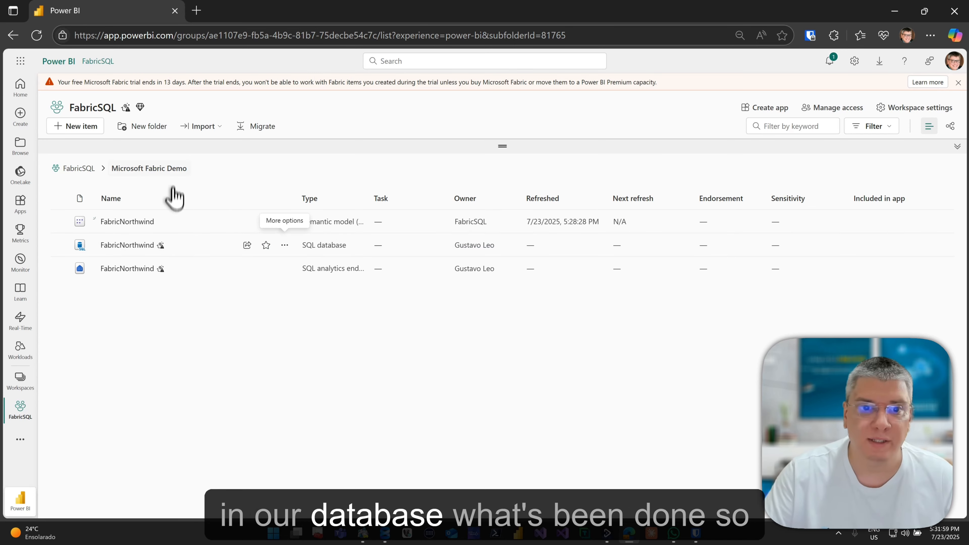
click(136, 245)
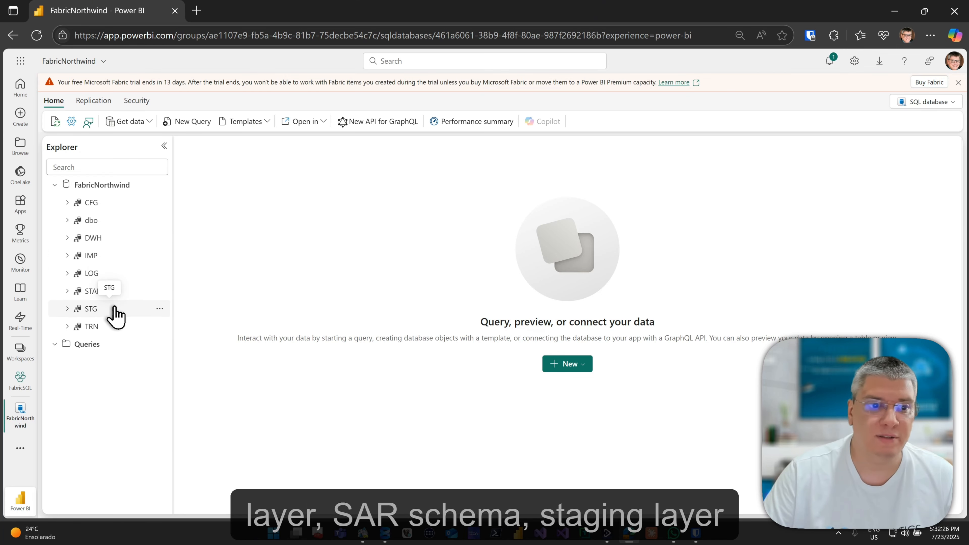
Expand the TRN and DWH schemas, refresh the DWH Tables list, and view the database details.
click(79, 328)
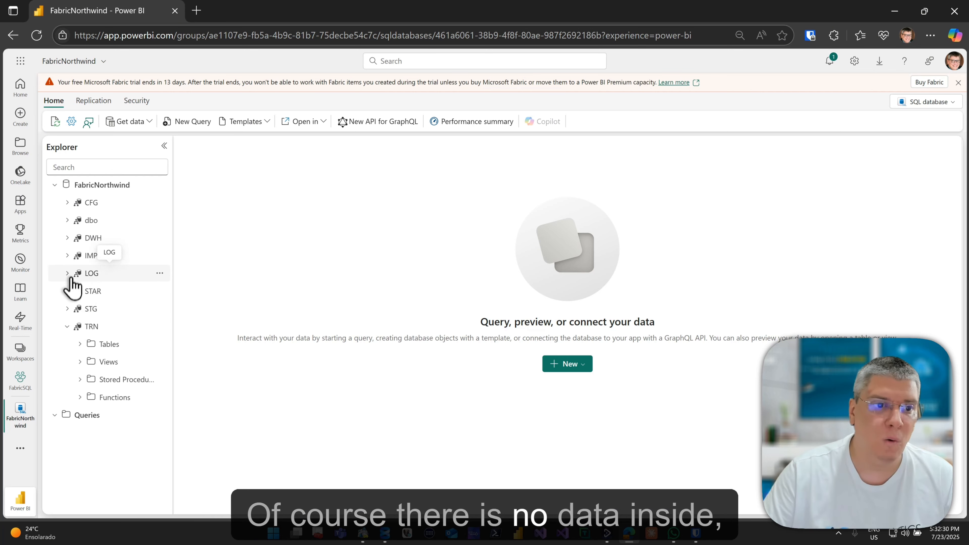
click(72, 239)
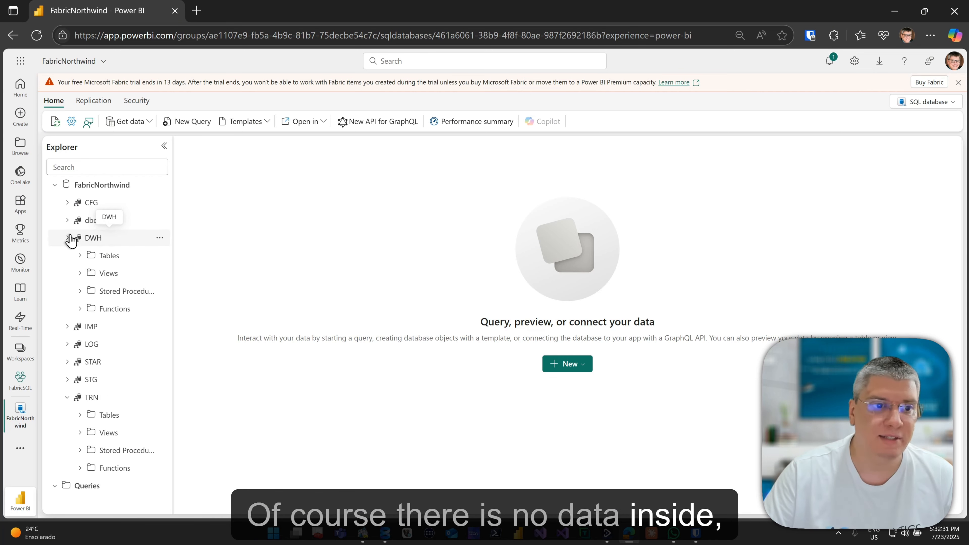
click(87, 255)
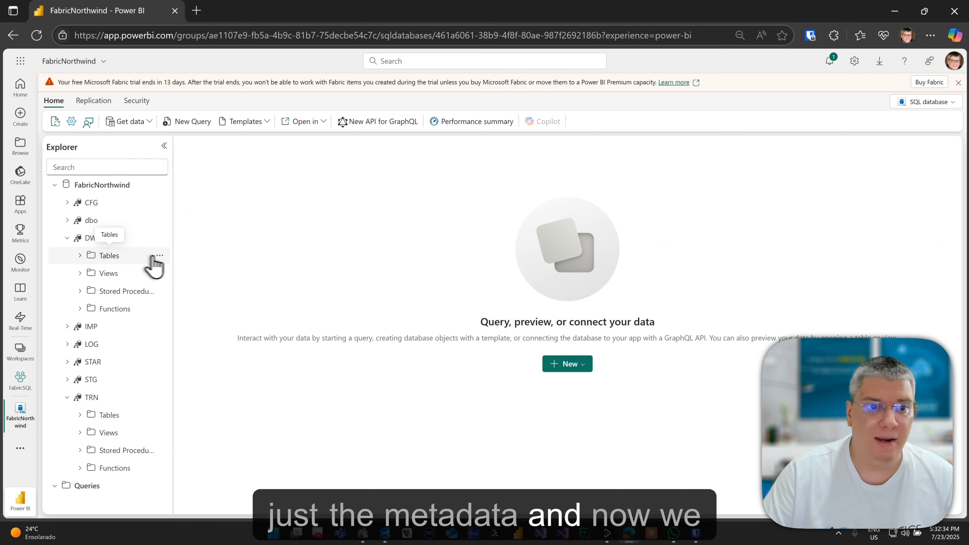
click(178, 272)
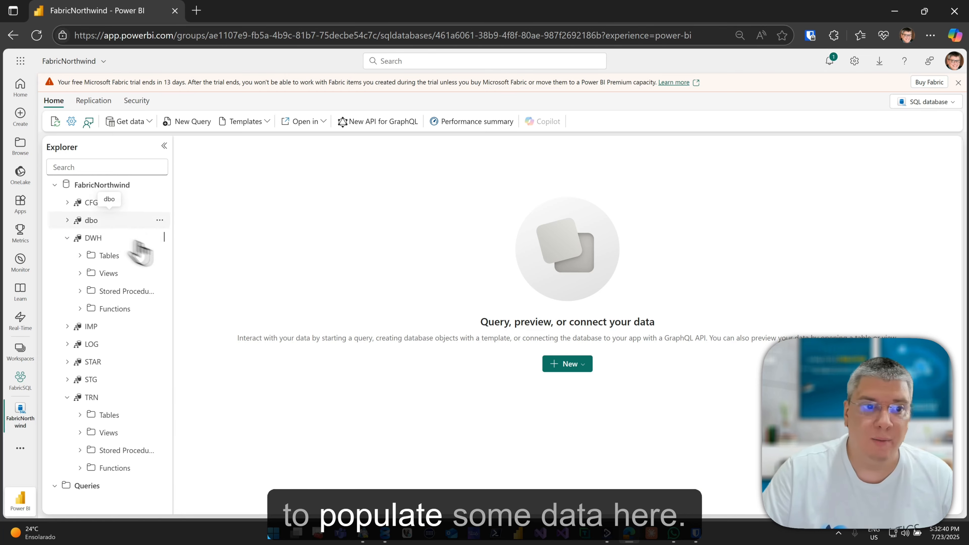
click(80, 255)
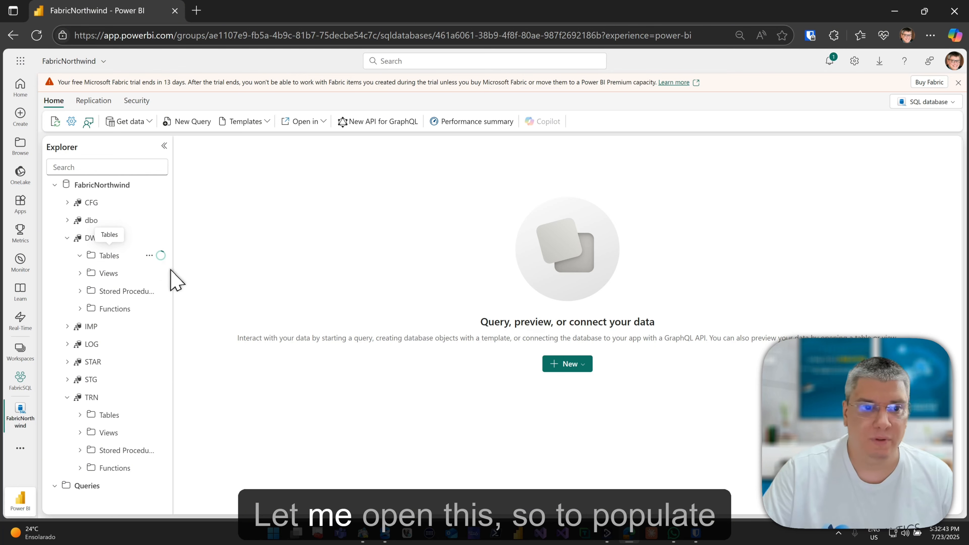
drag(174, 275, 251, 275)
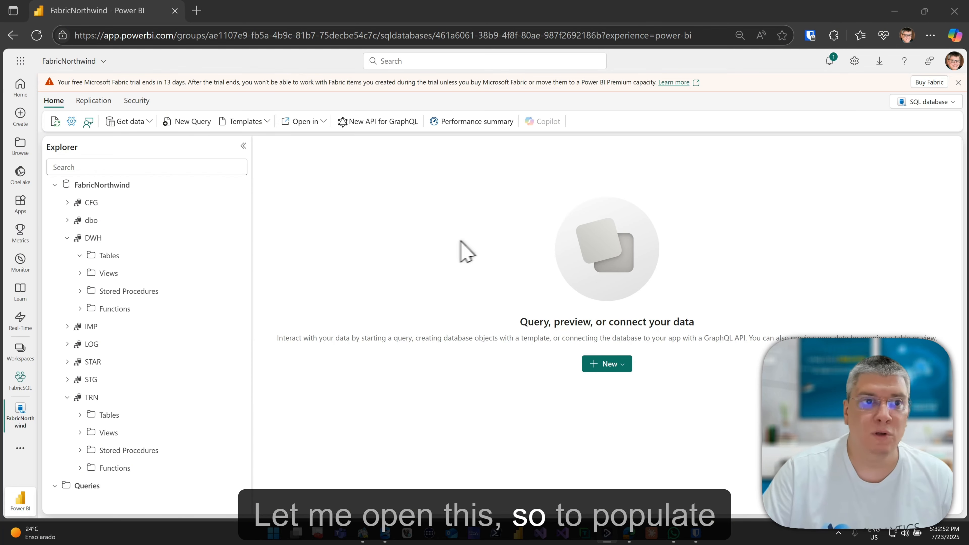
click(102, 68)
click(62, 130)
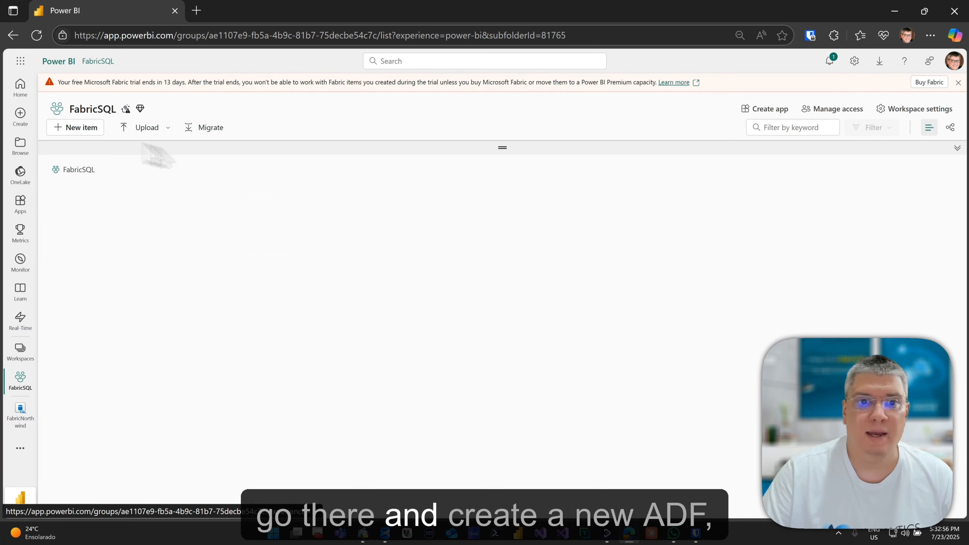
Add the analyticscreatorlabs Azure Data Factory as a new FabricSQL workspace item and open it.
click(81, 126)
click(898, 113)
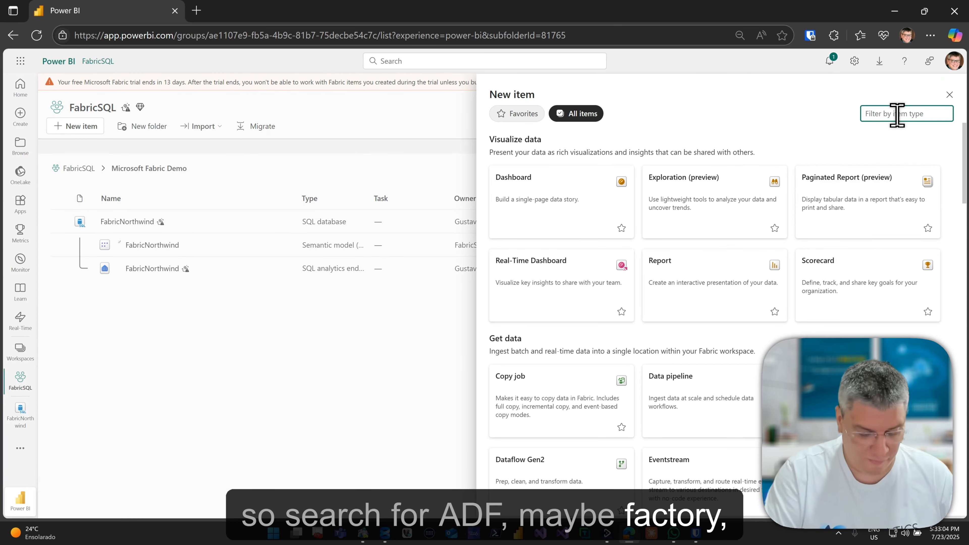
text(fac)
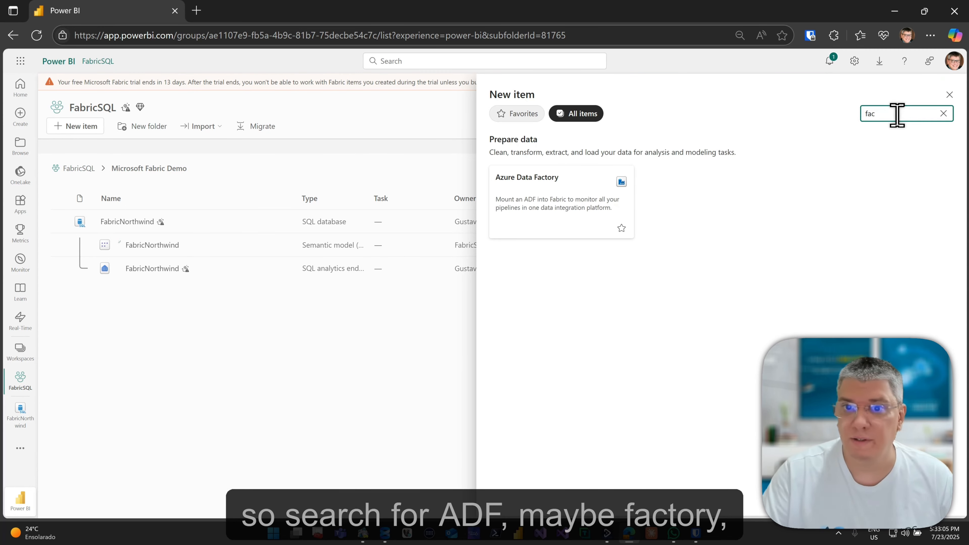
click(540, 199)
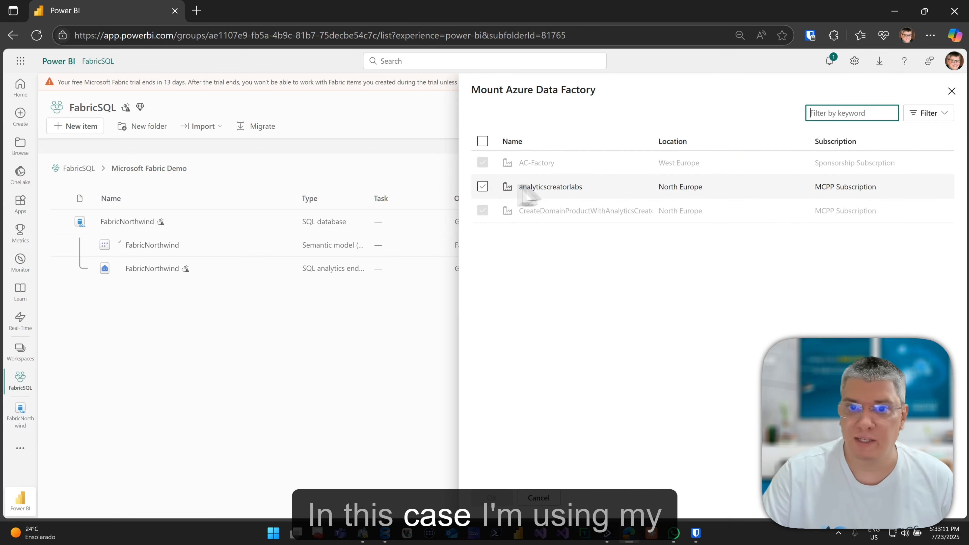
click(483, 187)
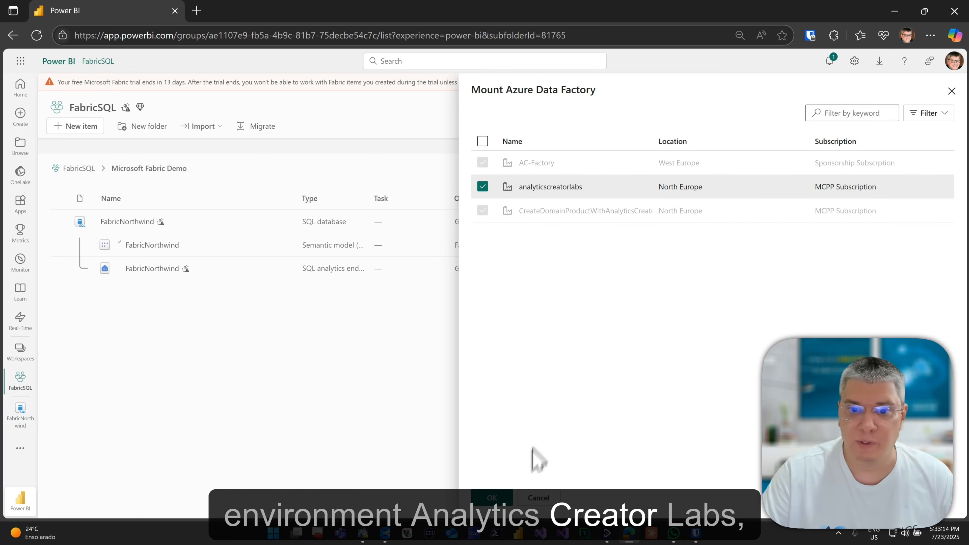
click(492, 498)
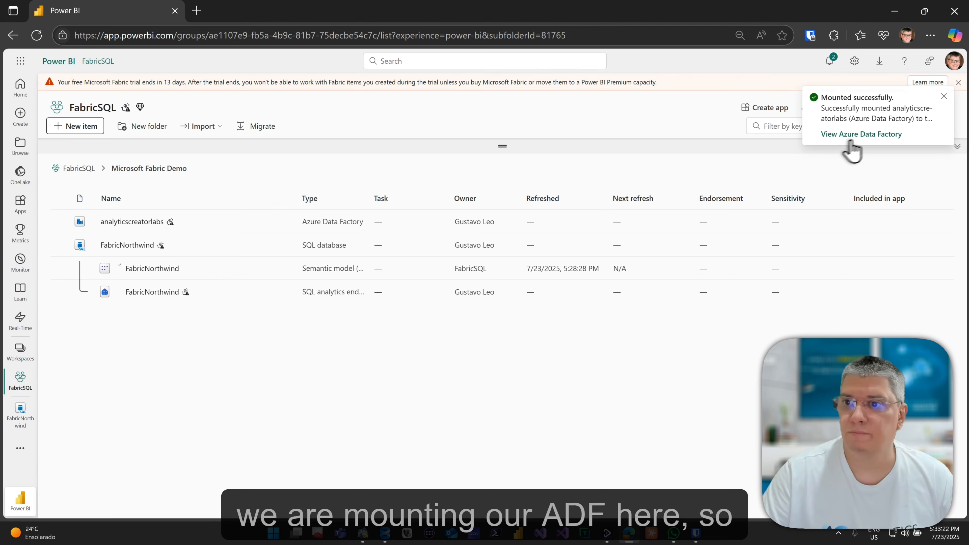
click(839, 139)
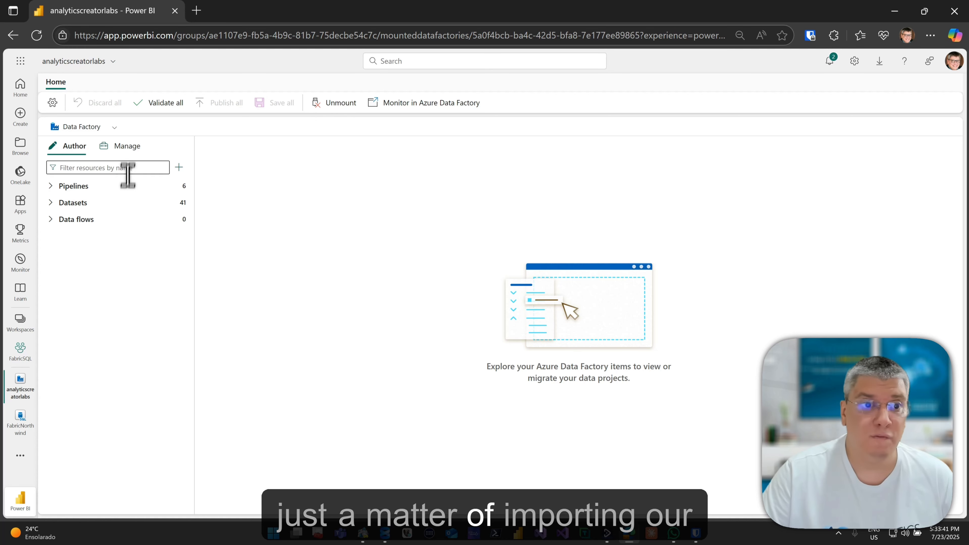
Check the factory's linked services, then return to its pipelines and datasets view.
click(130, 146)
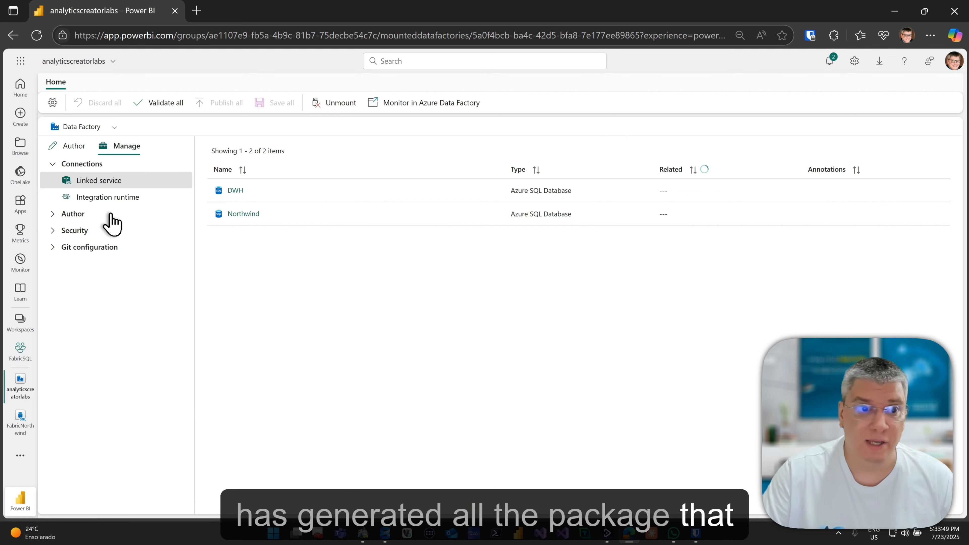
click(75, 146)
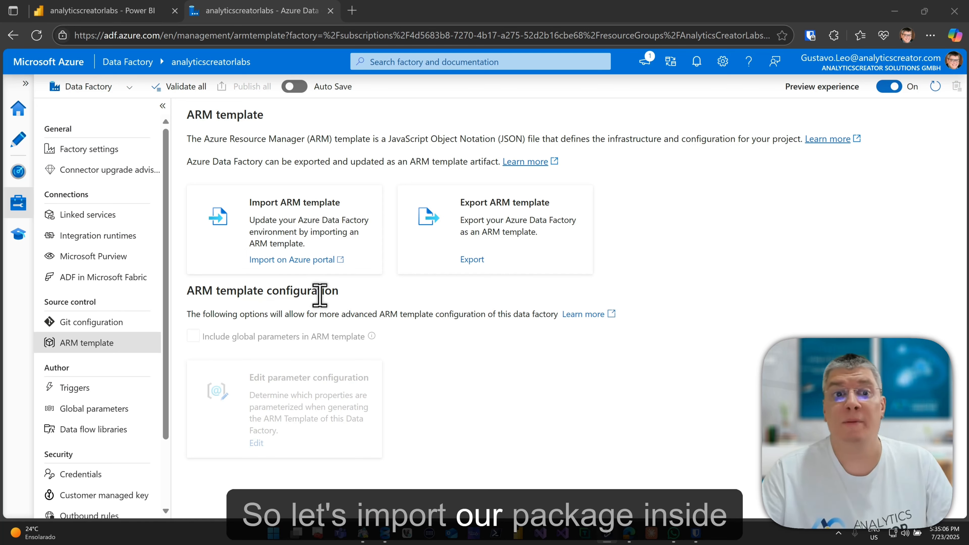
Start an Azure portal custom deployment using Build your own template in the editor.
click(314, 260)
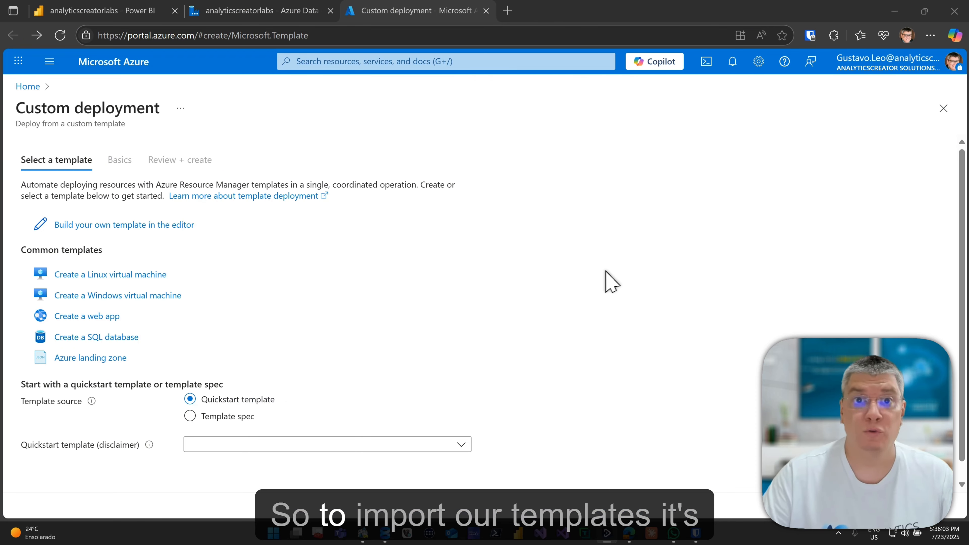
click(168, 225)
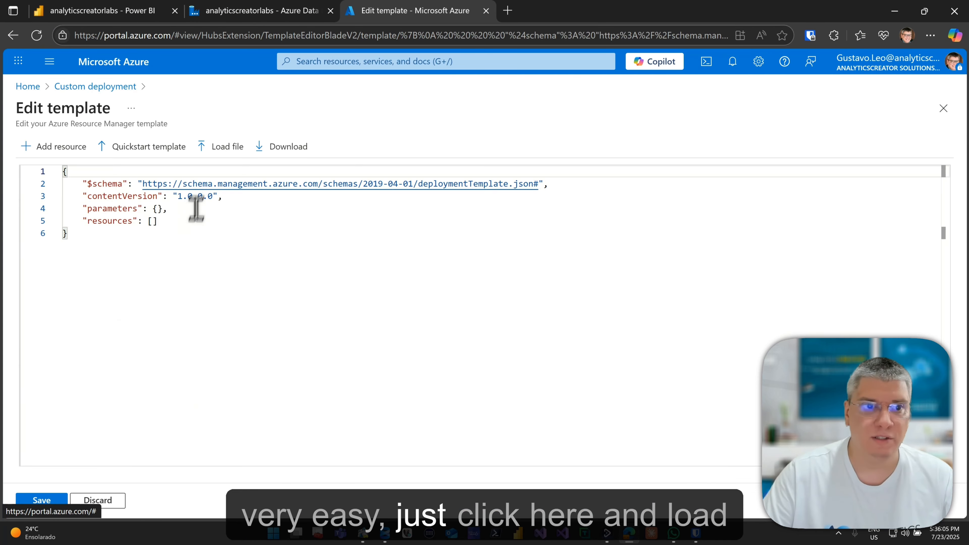
click(214, 148)
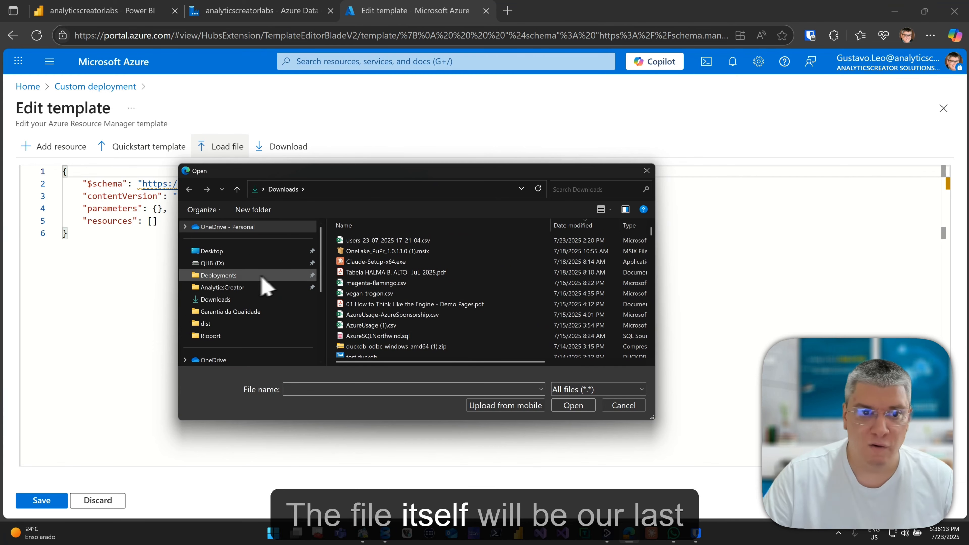
click(253, 275)
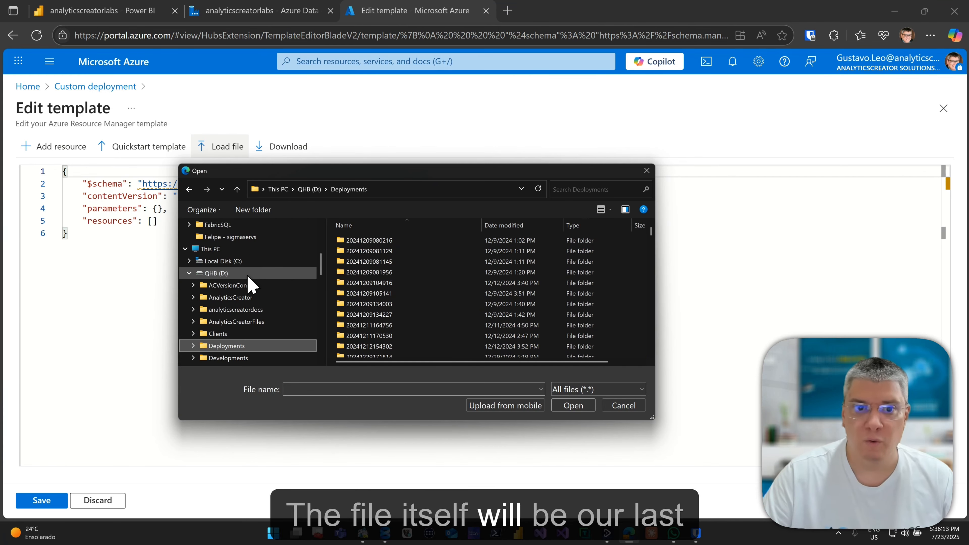
click(559, 225)
click(590, 300)
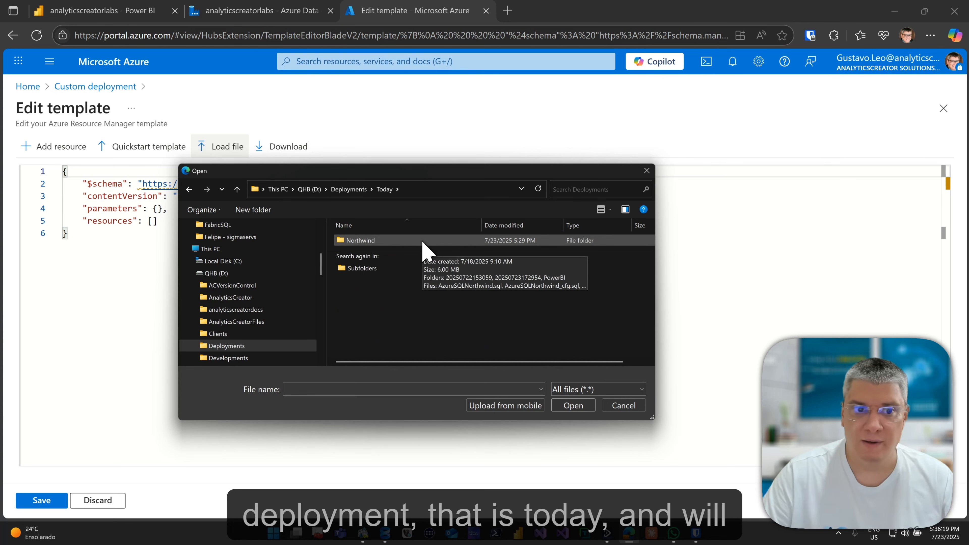
double_click(424, 242)
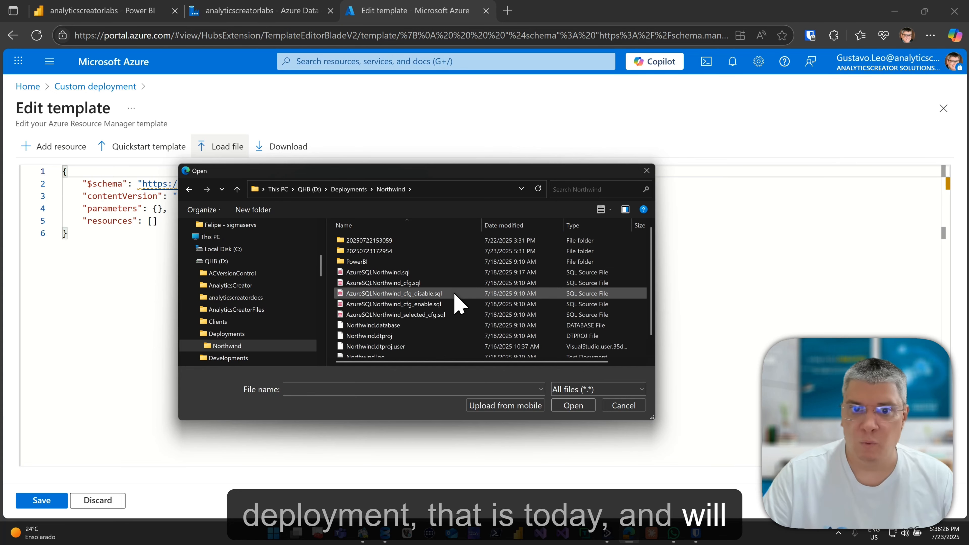
scroll(455, 296, down, 1)
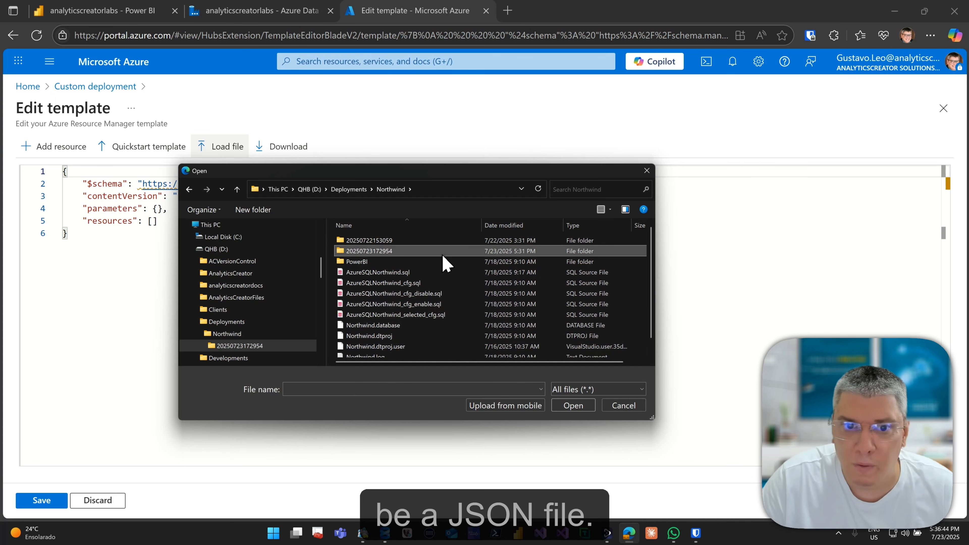
double_click(443, 246)
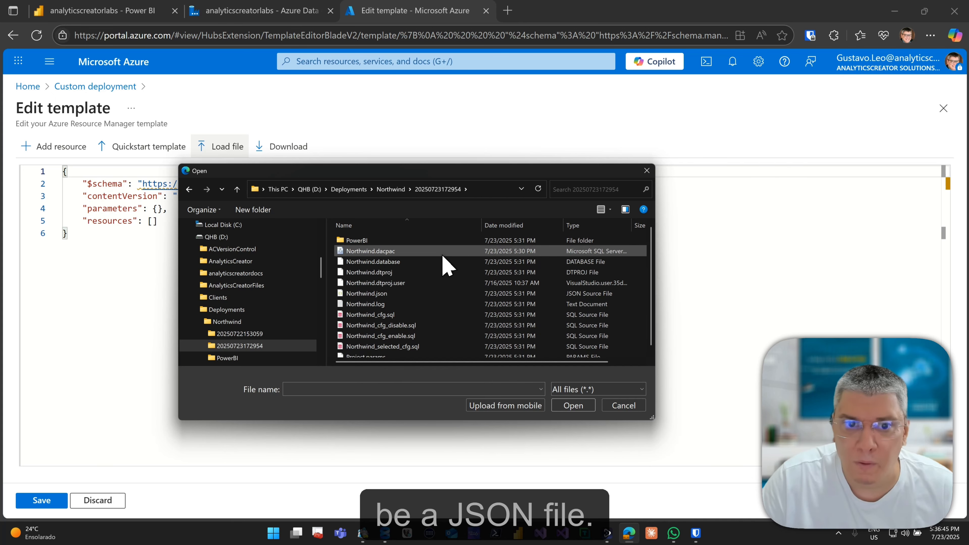
double_click(435, 294)
click(40, 501)
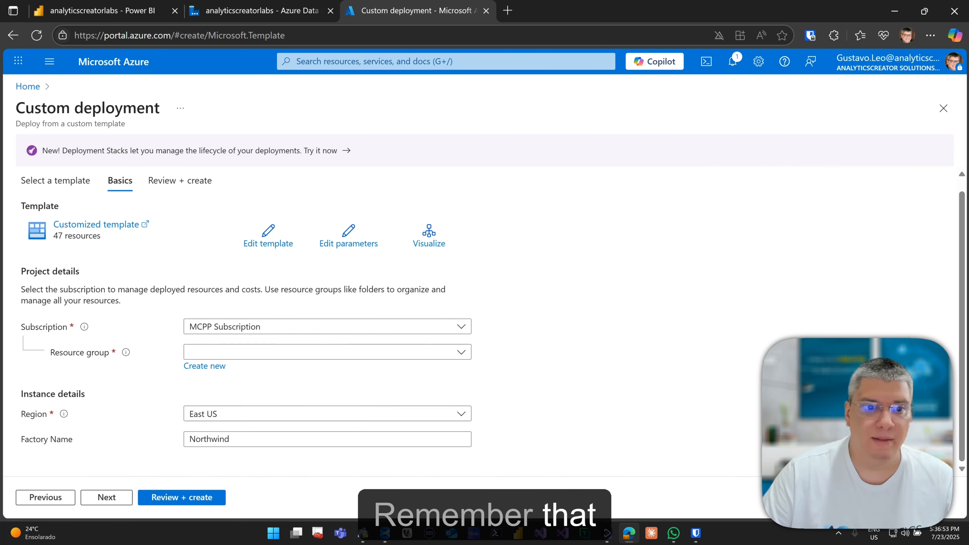
Set resource group AnalyticsCreatorLabs and factory name analyticscreatorlabs for the deployment.
click(270, 352)
click(228, 396)
double_click(285, 439)
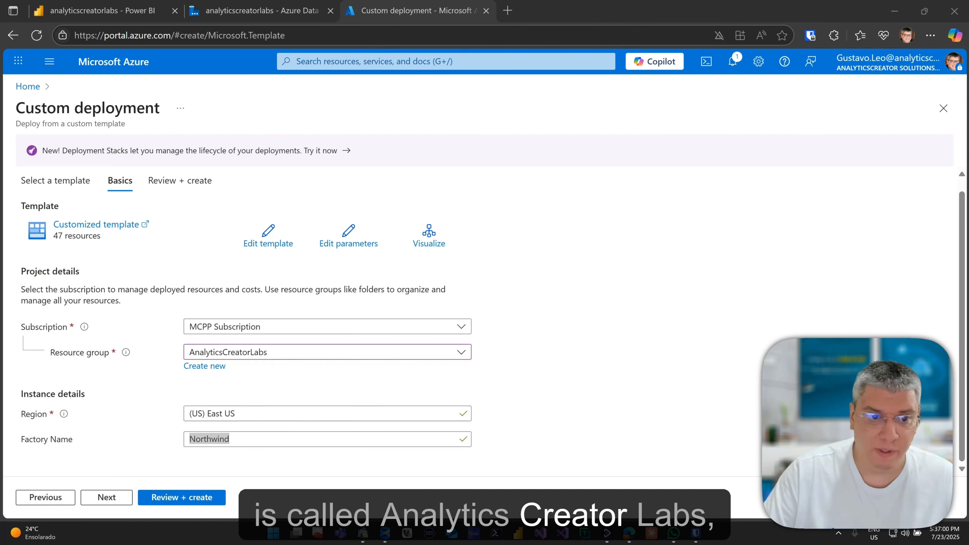
click(257, 440)
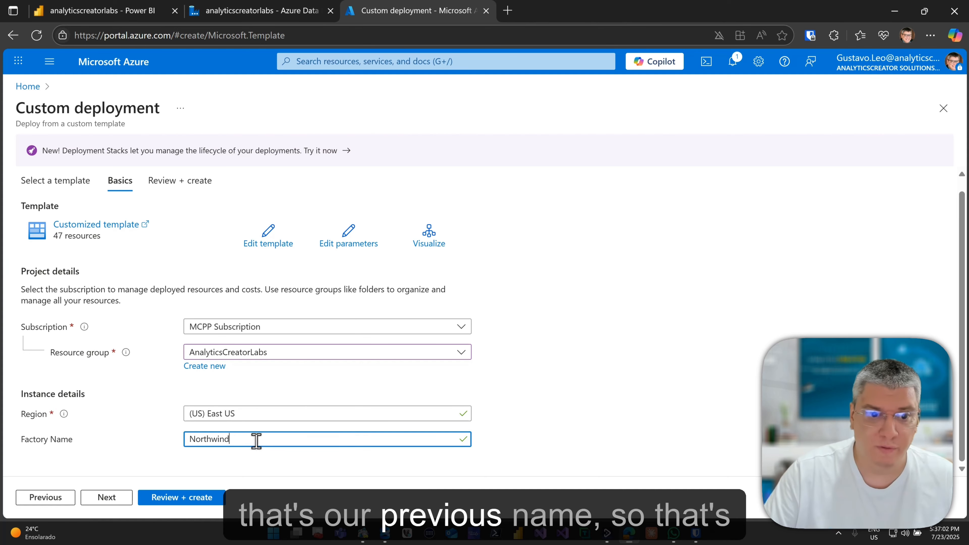
text(analyticscreatorlabs)
key(Tab)
Review and create the deployment, wait for it to succeed, then return to Fabric.
click(164, 498)
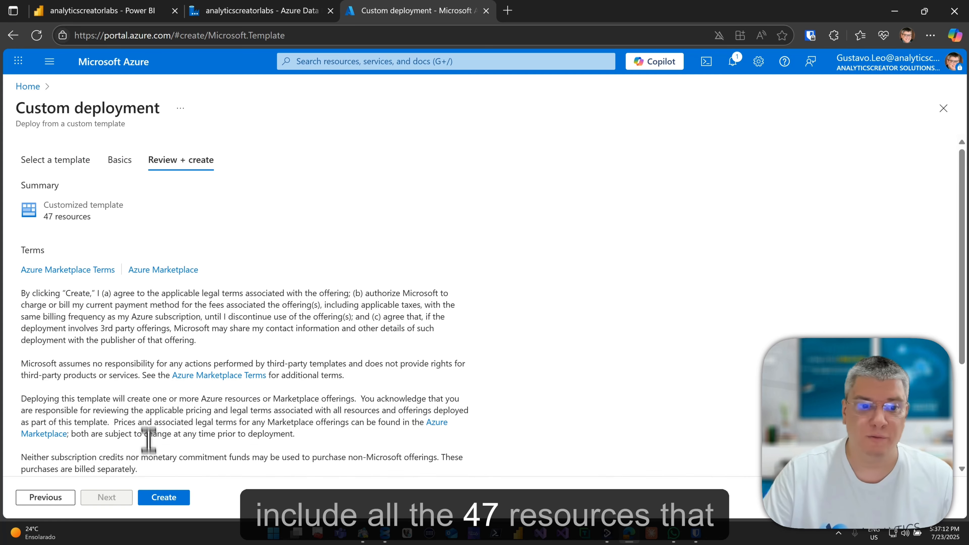
click(168, 497)
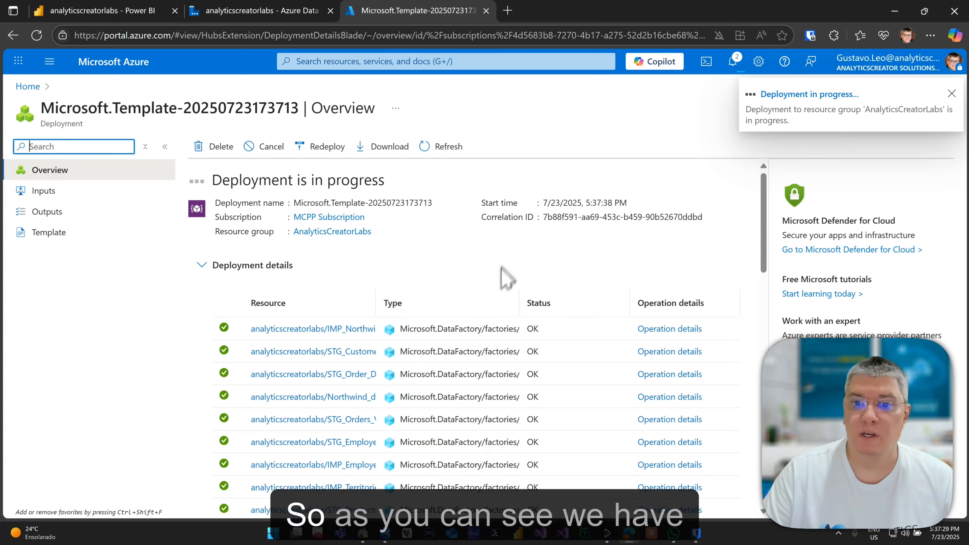
scroll(495, 277, down, 3)
scroll(500, 291, up, 3)
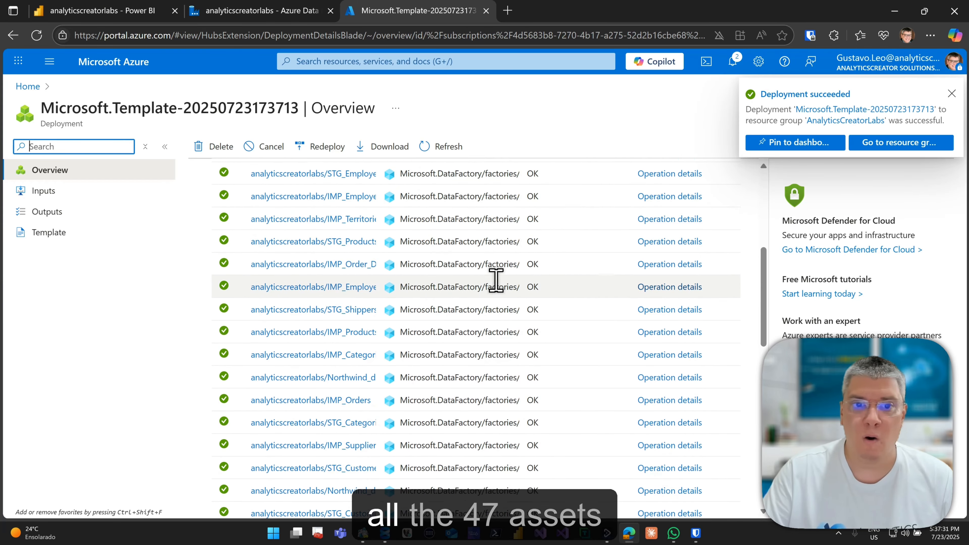
scroll(495, 277, down, 2)
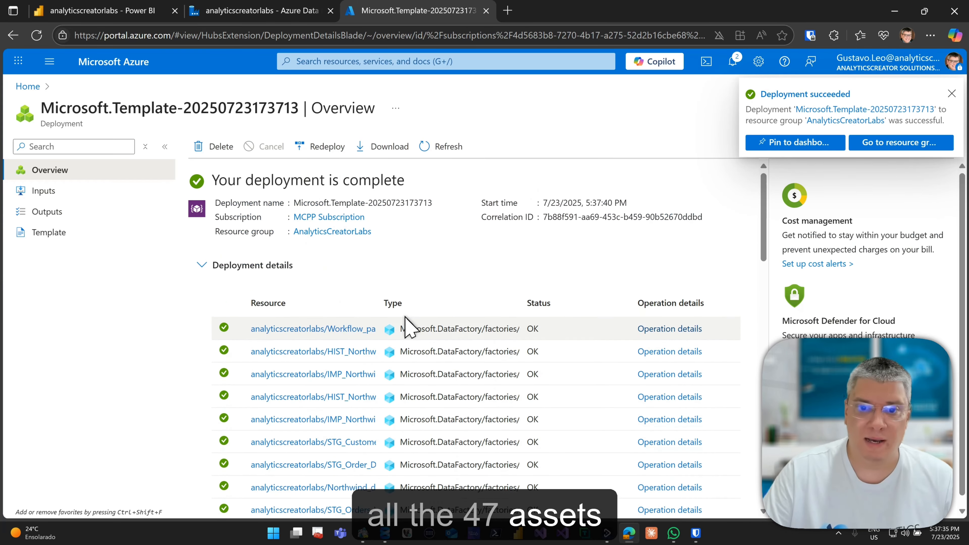
scroll(405, 317, down, 15)
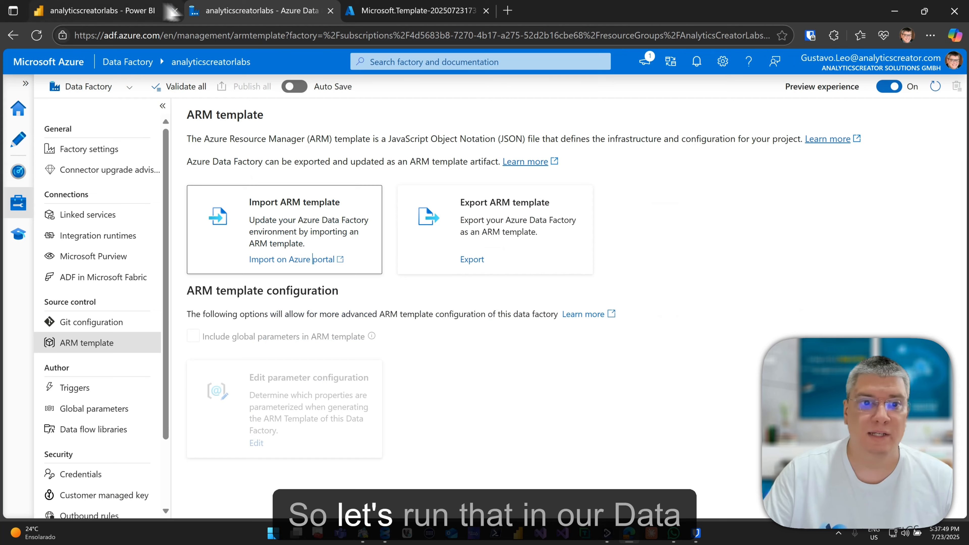
click(103, 10)
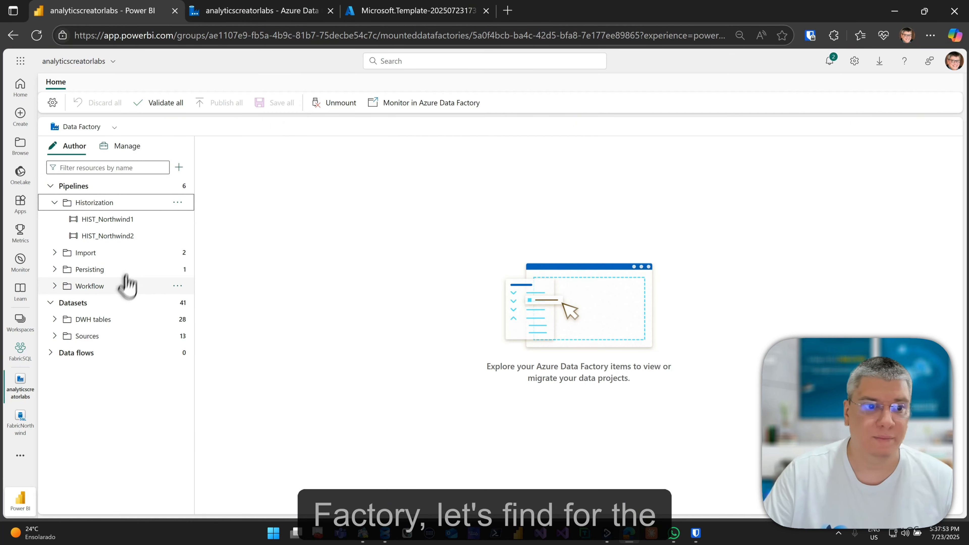
Open Workflow_package from the Workflow pipelines folder and start a debug run.
click(69, 290)
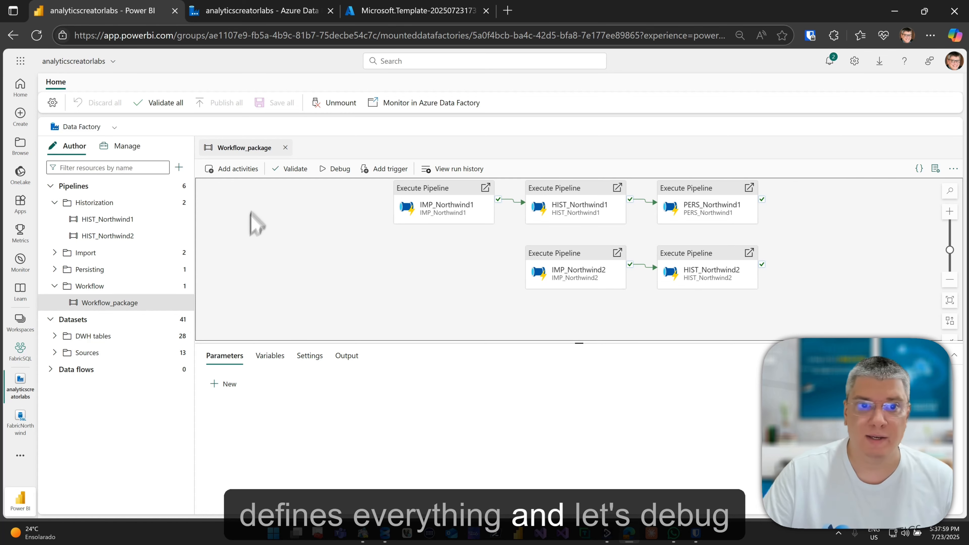
click(336, 170)
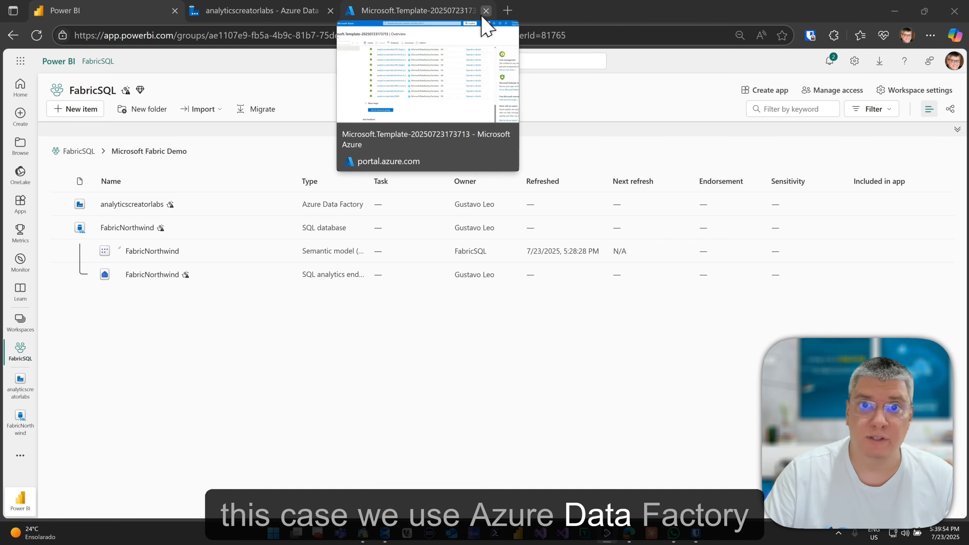
Close the finished deployment tab and open Manage > ARM template in Data Factory Studio.
click(485, 10)
click(315, 15)
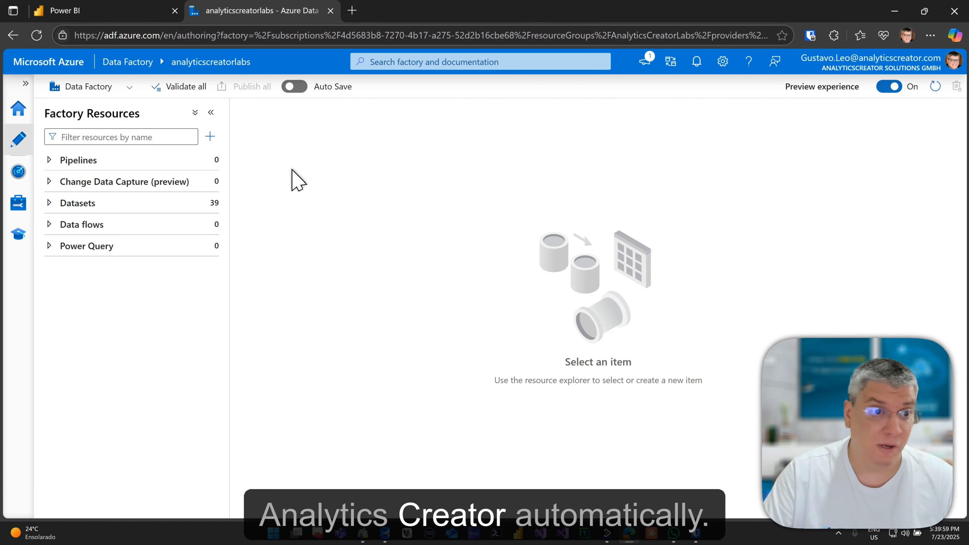
click(20, 204)
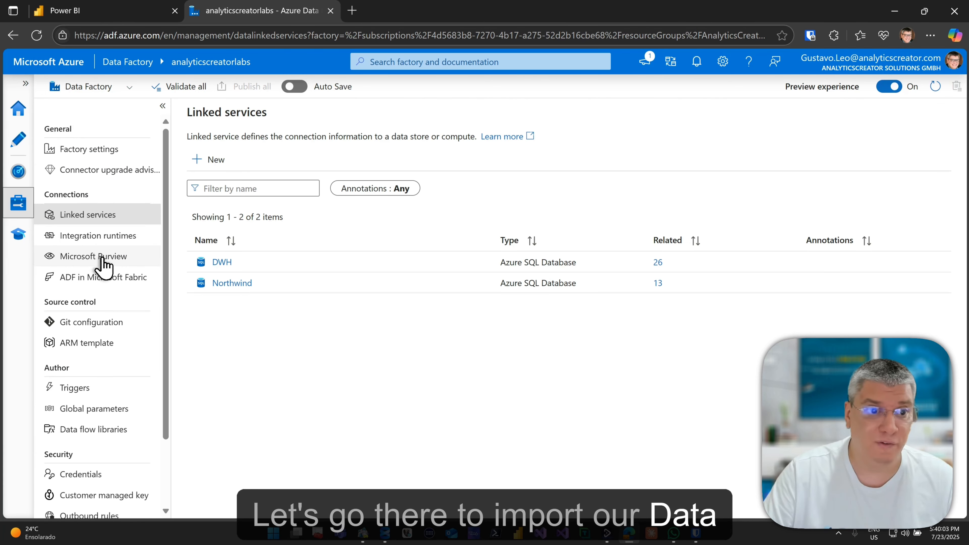
click(109, 342)
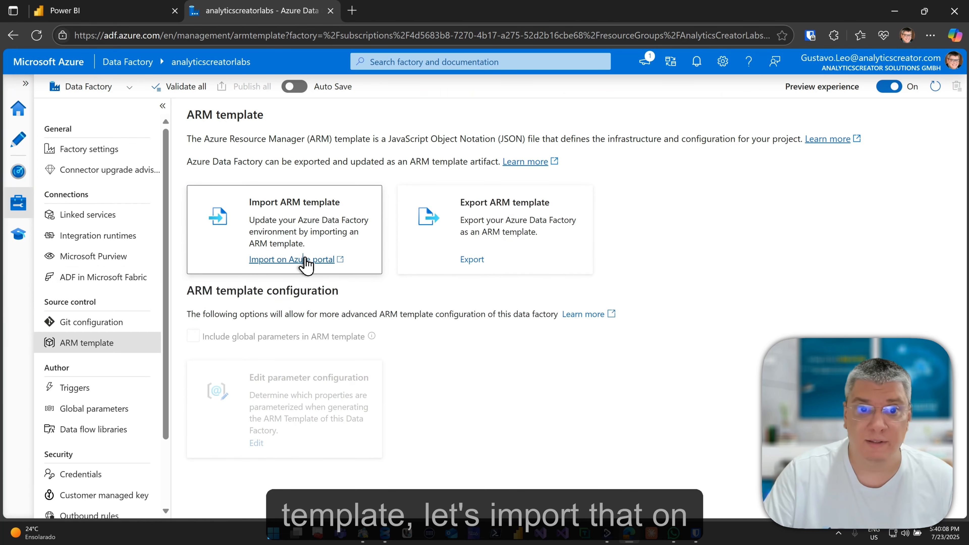
Import on Azure portal, build a custom template from Northwind.json, and save it.
click(305, 260)
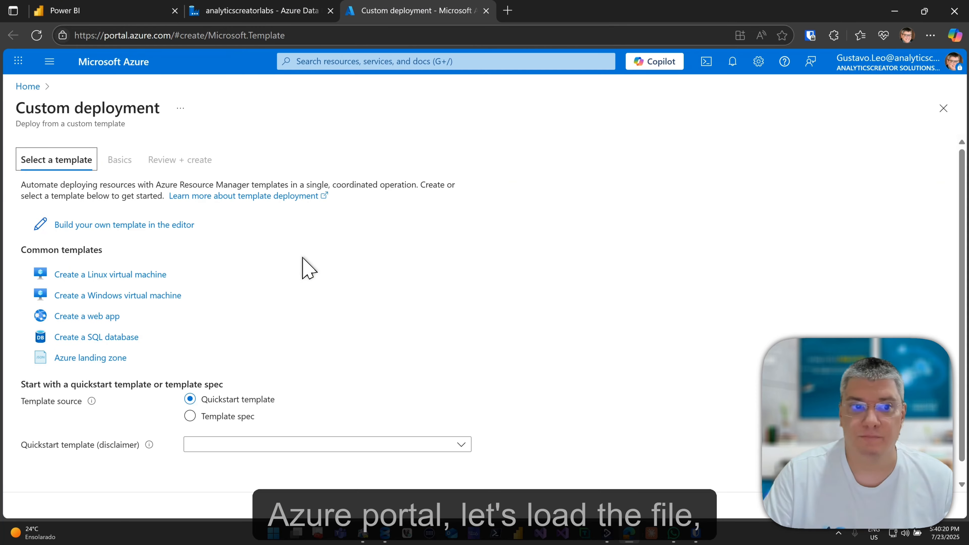
click(166, 225)
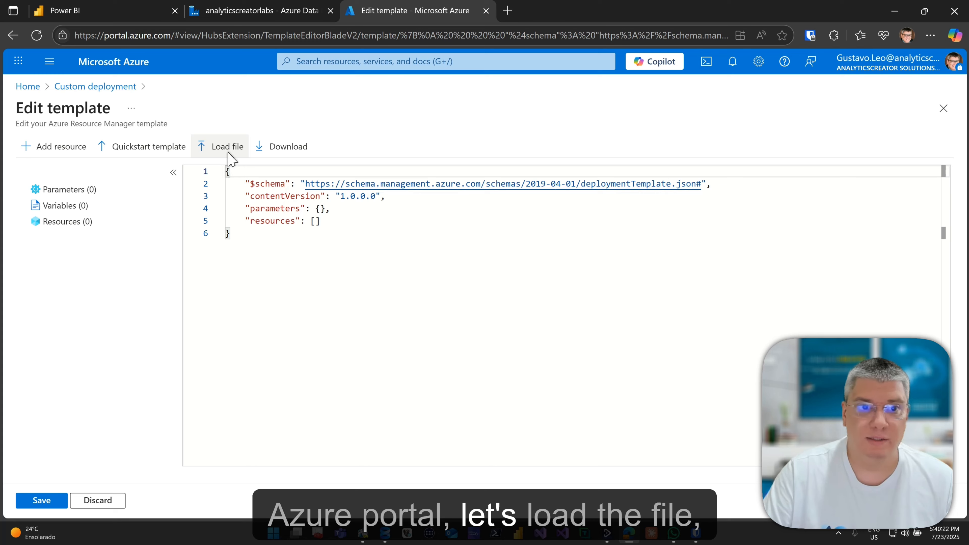
click(220, 147)
drag(335, 29, 367, 73)
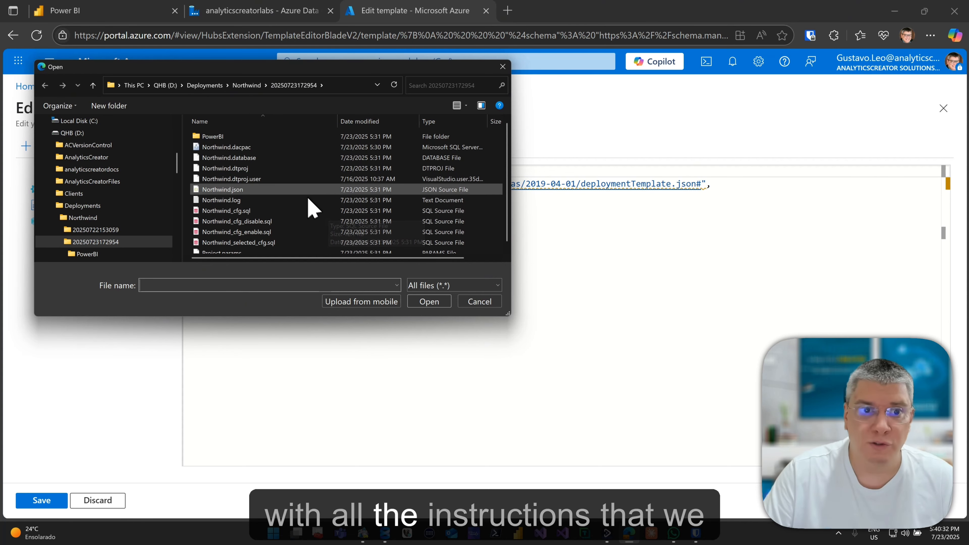
double_click(303, 189)
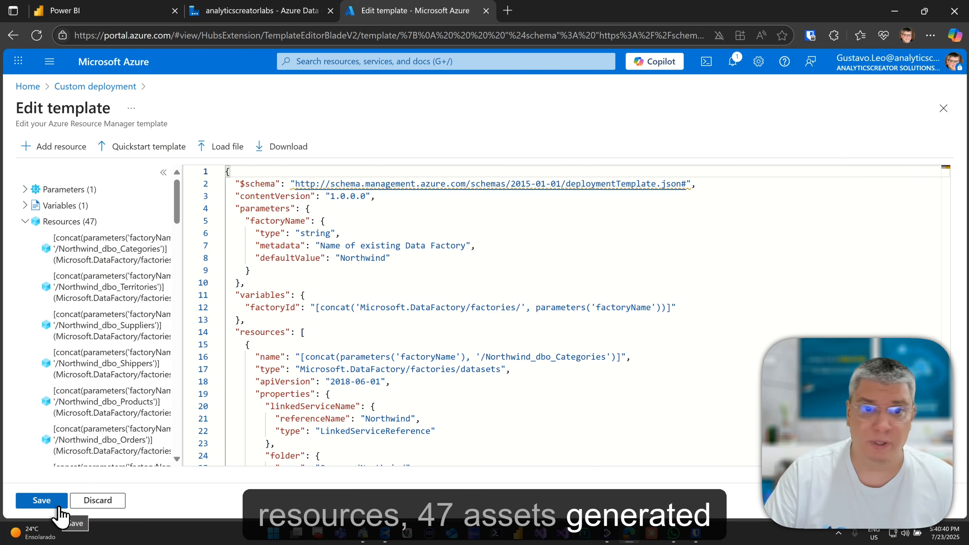
click(64, 500)
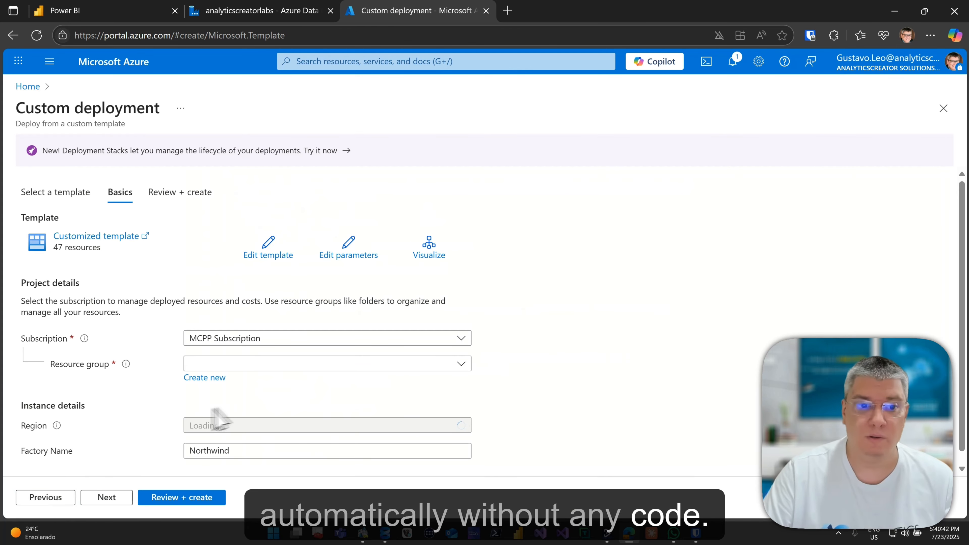
Replace the default factory name Northwind with analyticscreatorlabs for the redeployment.
scroll(244, 393, down, 1)
click(290, 351)
drag(244, 440, 75, 439)
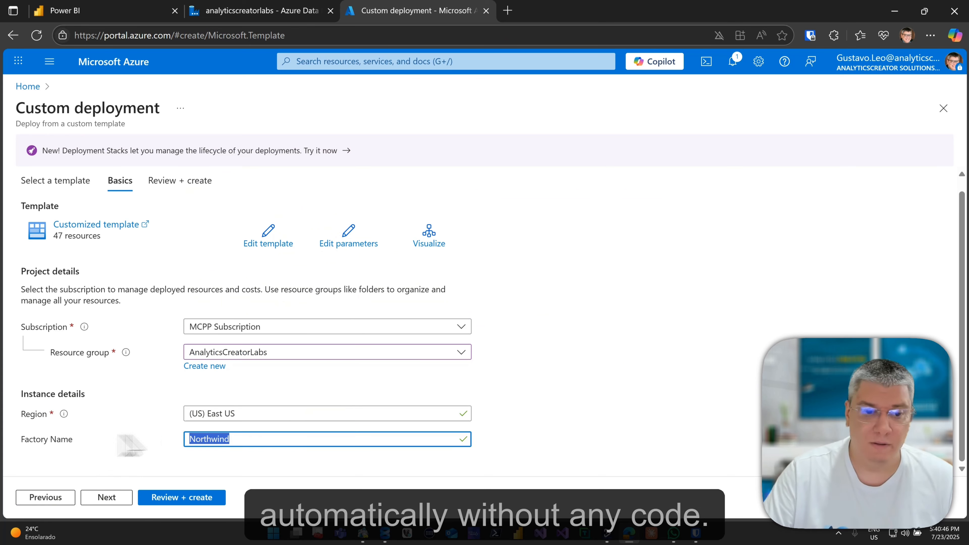
text(ana)
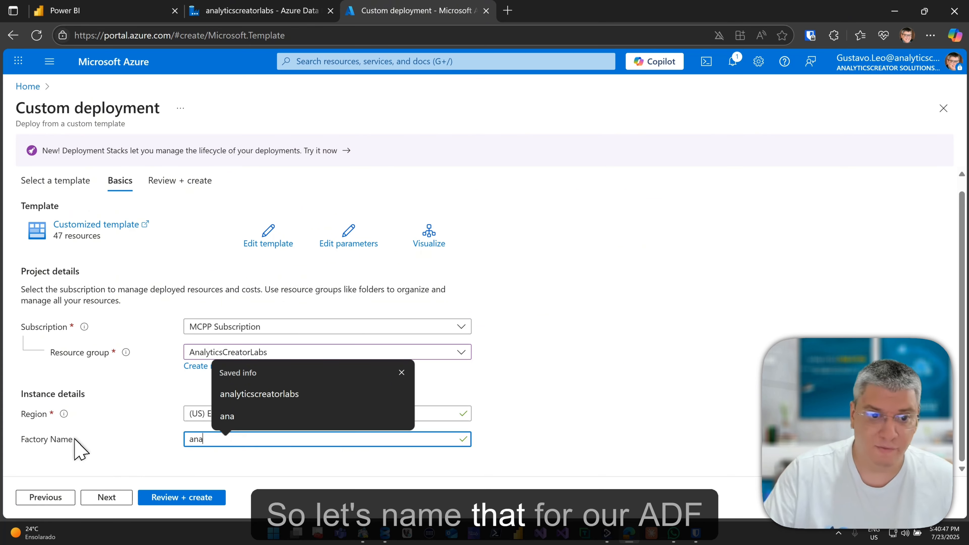
key(Down)
key(Return)
Review and create the deployment, then return to the Data Factory browser tab.
click(198, 495)
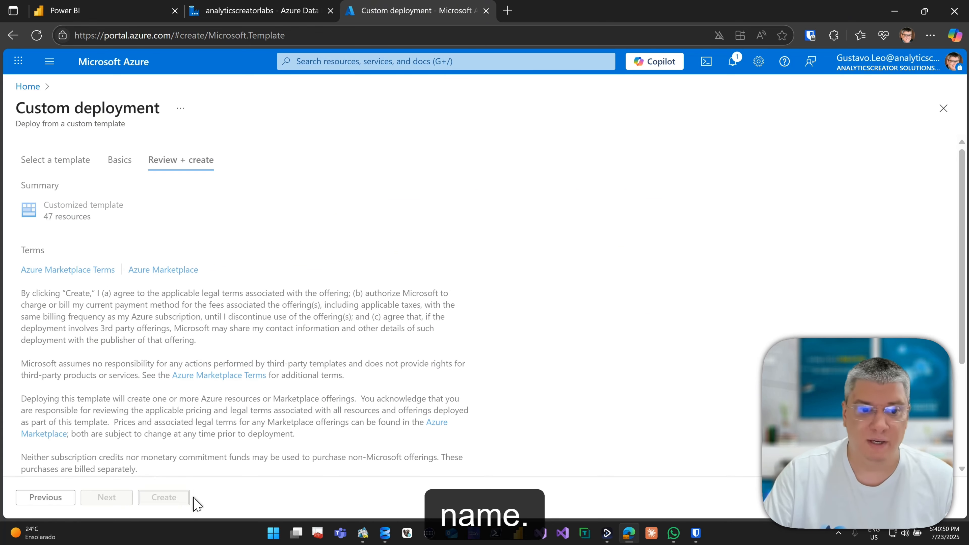
click(170, 498)
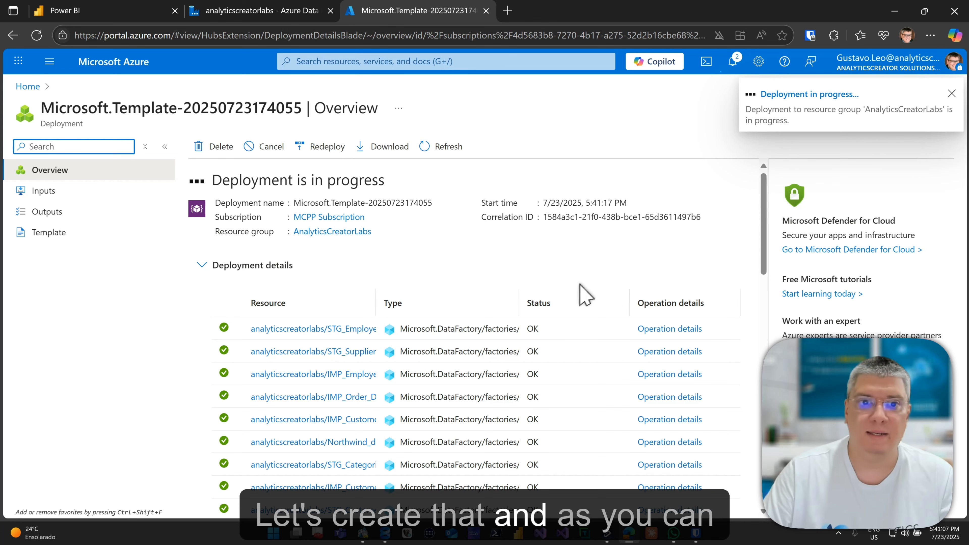
scroll(549, 338, down, 5)
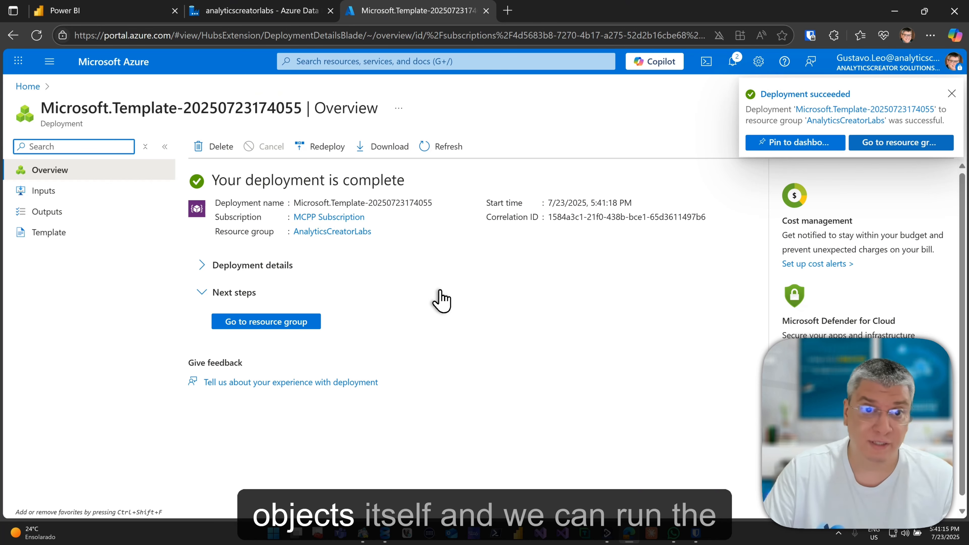
click(263, 10)
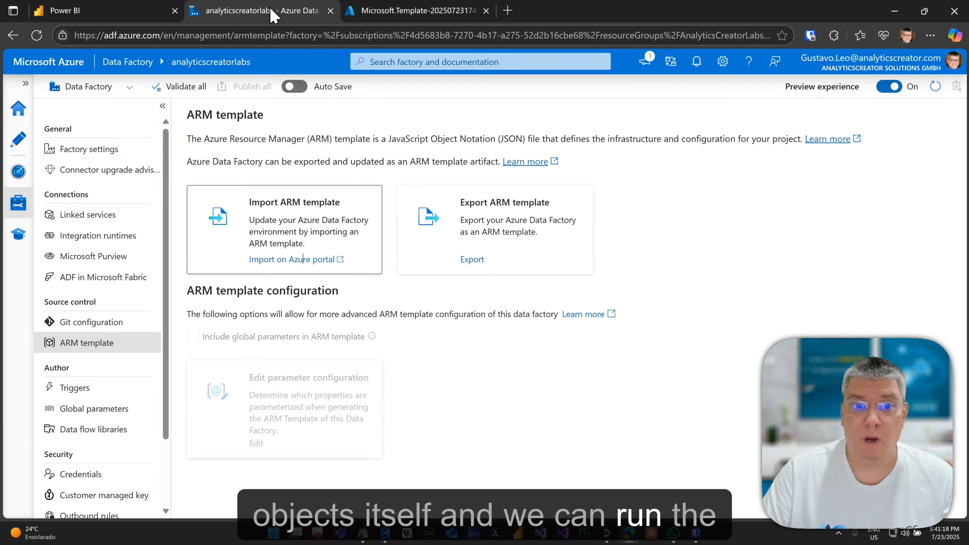
Open analyticscreatorlabs in FabricSQL, close the old Workflow_package, and reopen it from the Workflow folder.
click(169, 19)
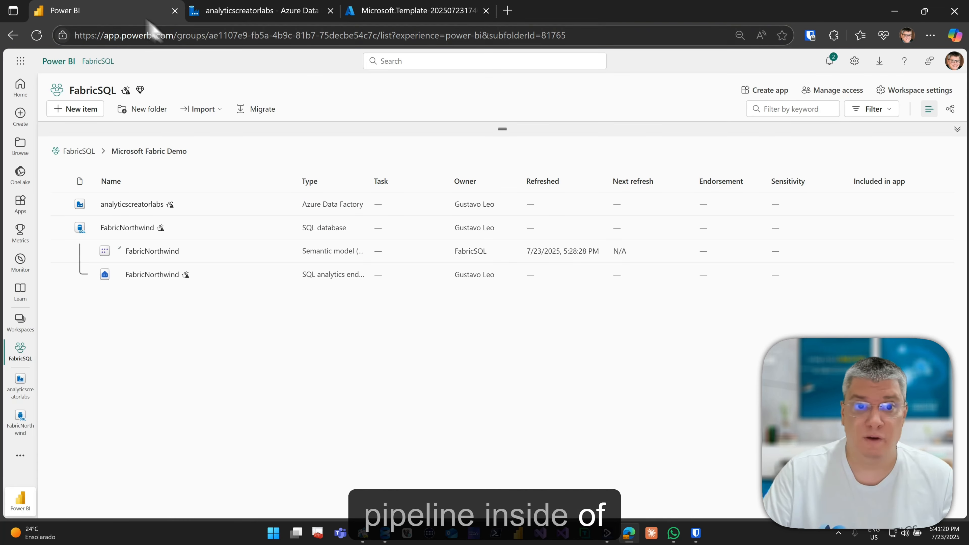
click(141, 205)
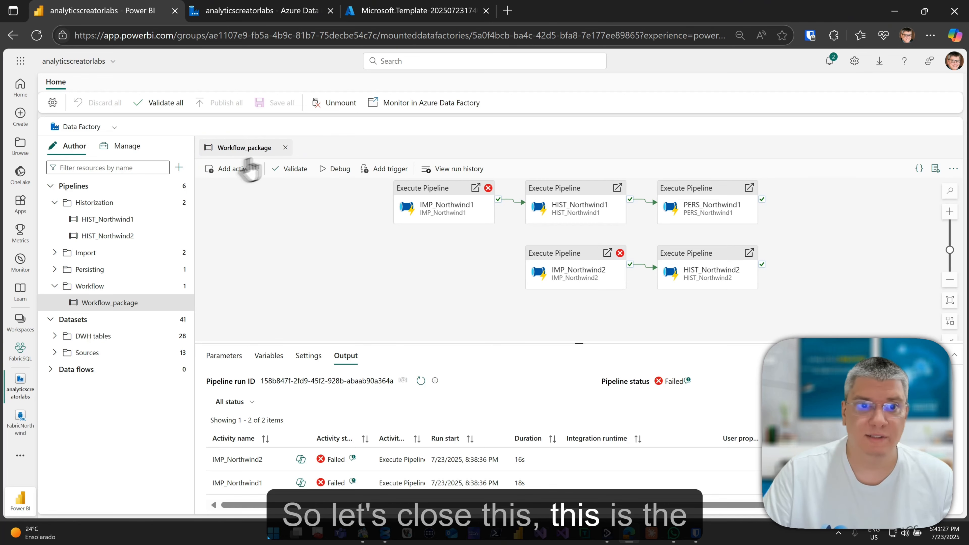
click(285, 147)
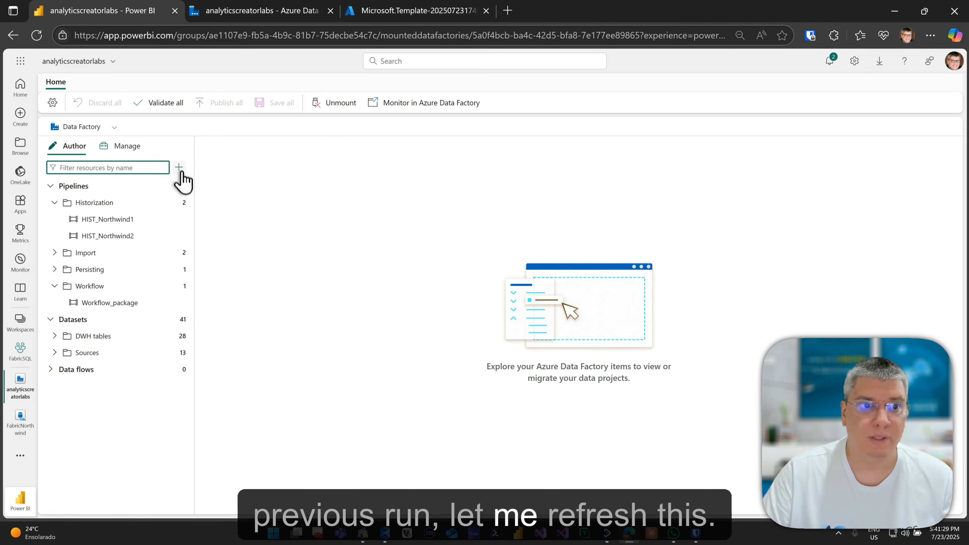
click(328, 178)
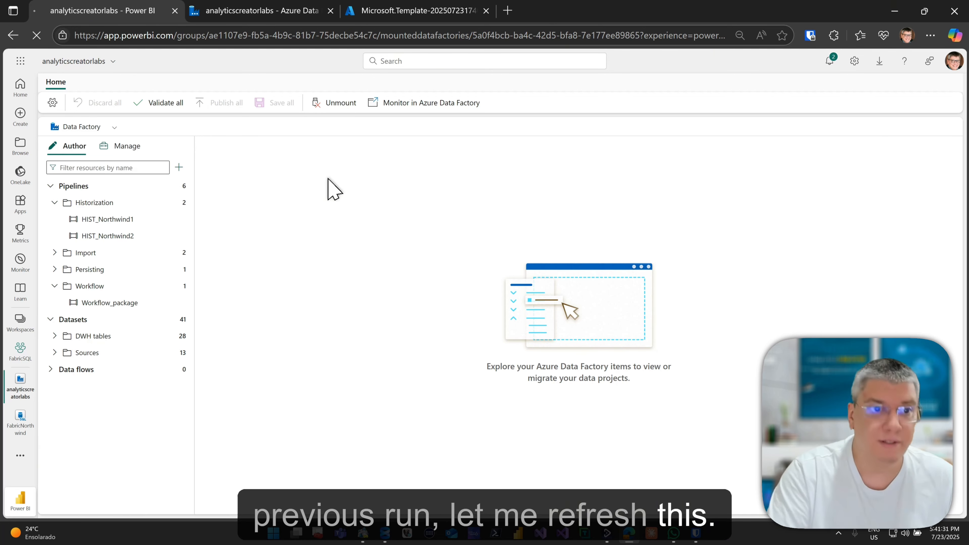
click(75, 186)
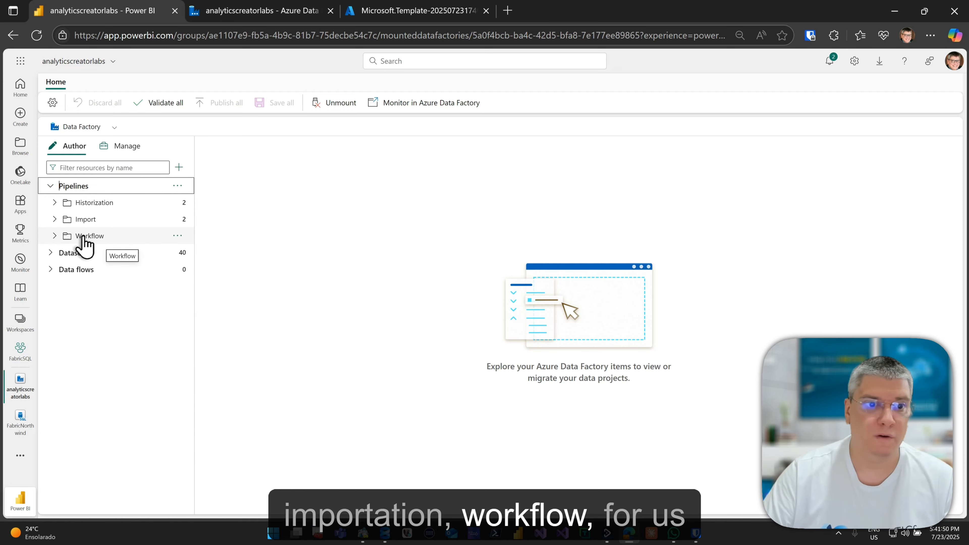
click(65, 237)
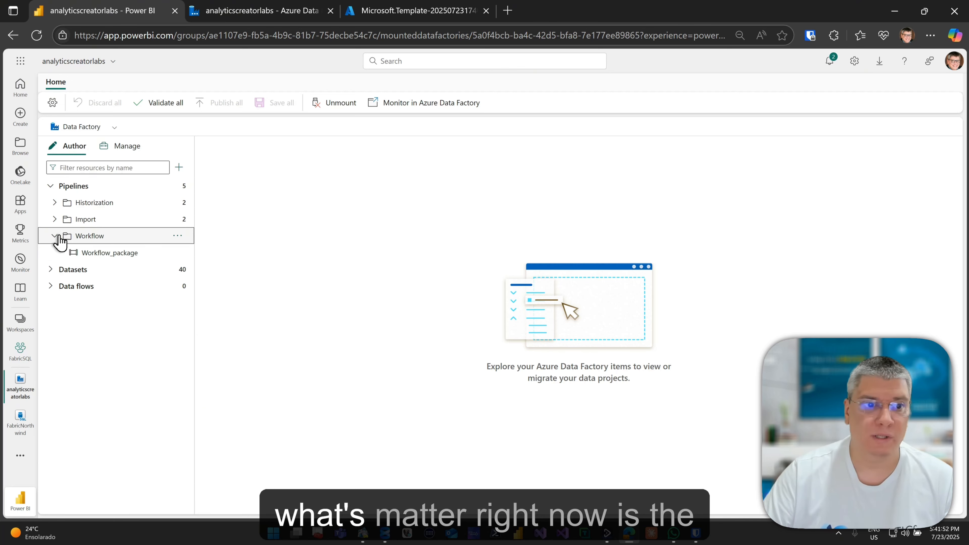
click(100, 254)
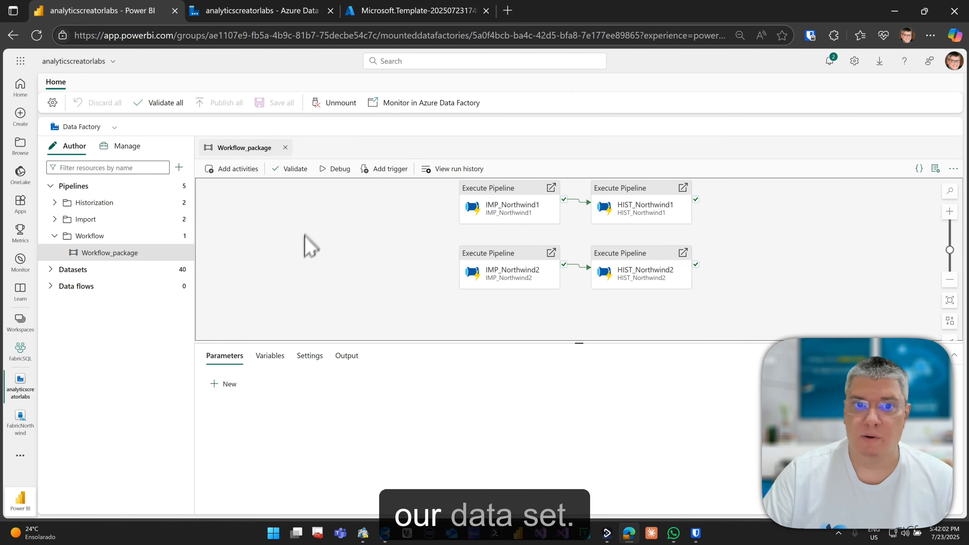
Validate Workflow_package and start its debug run, reopening the pipeline after the page reload.
click(302, 170)
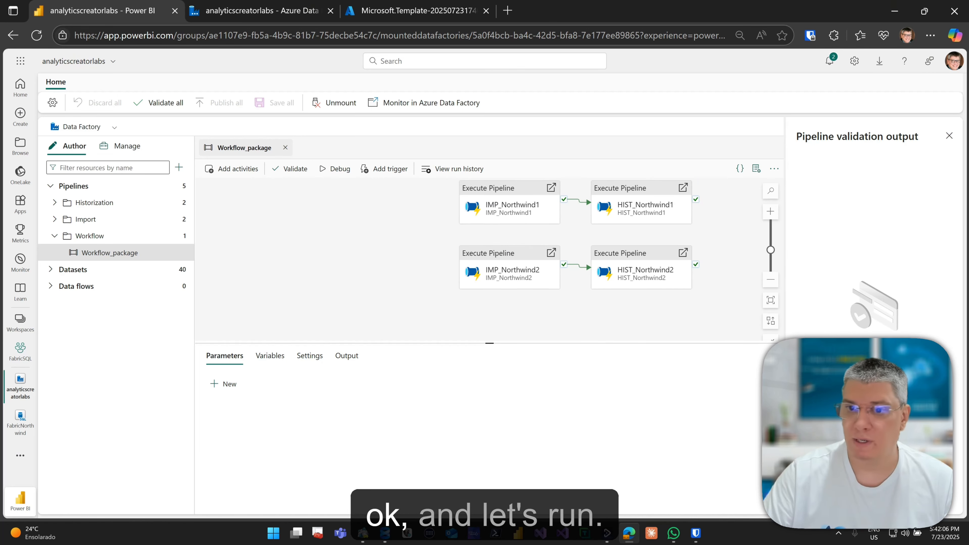
click(949, 135)
click(330, 167)
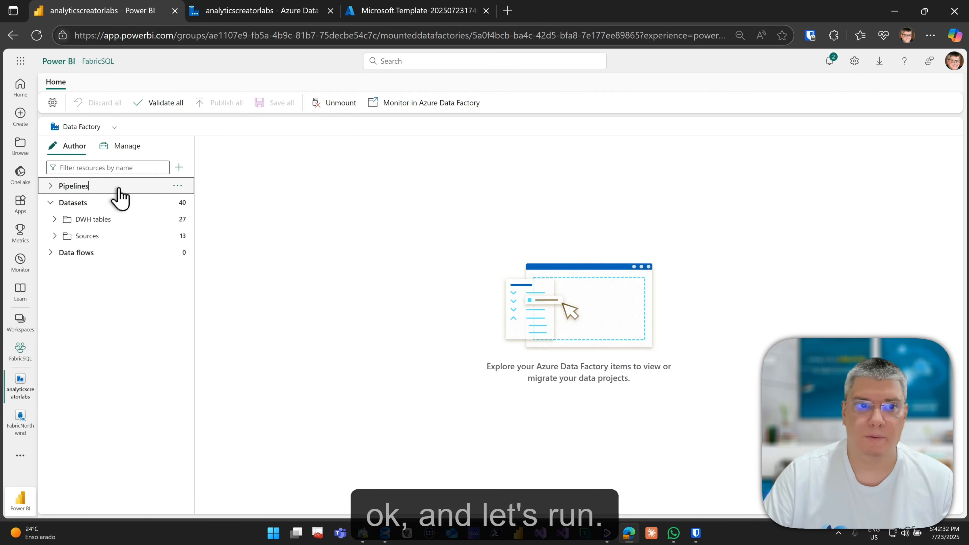
click(114, 187)
click(111, 236)
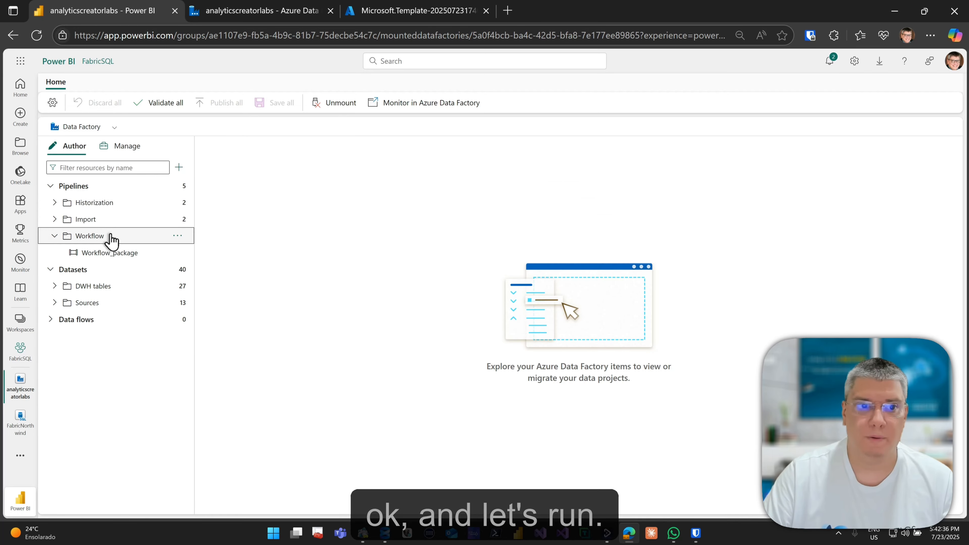
click(110, 253)
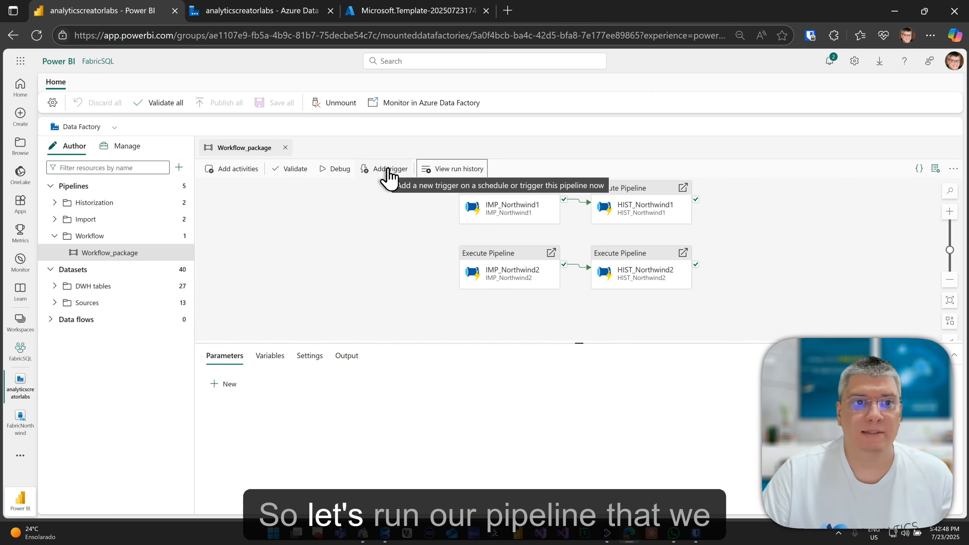
click(342, 174)
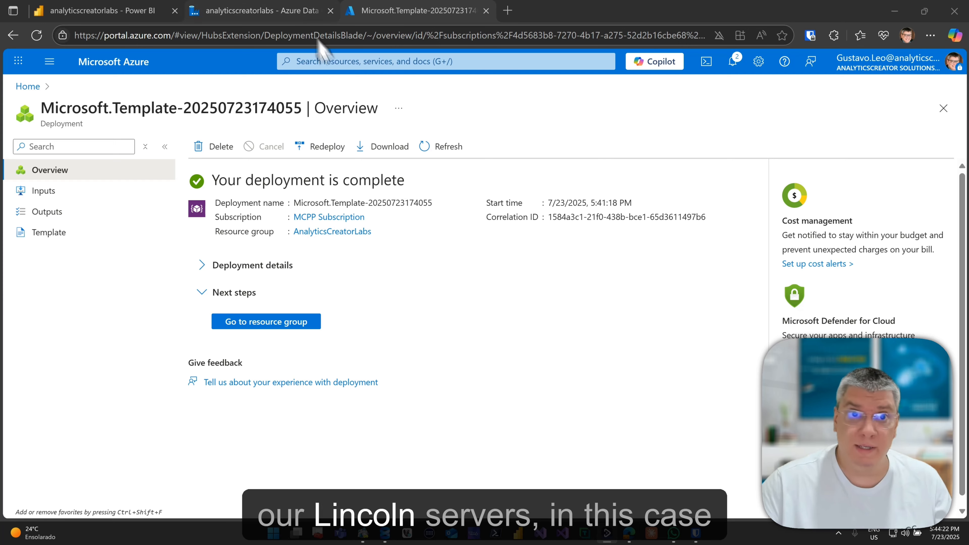
Open the DWH linked service's edit form from the Data Factory's linked services list.
click(314, 15)
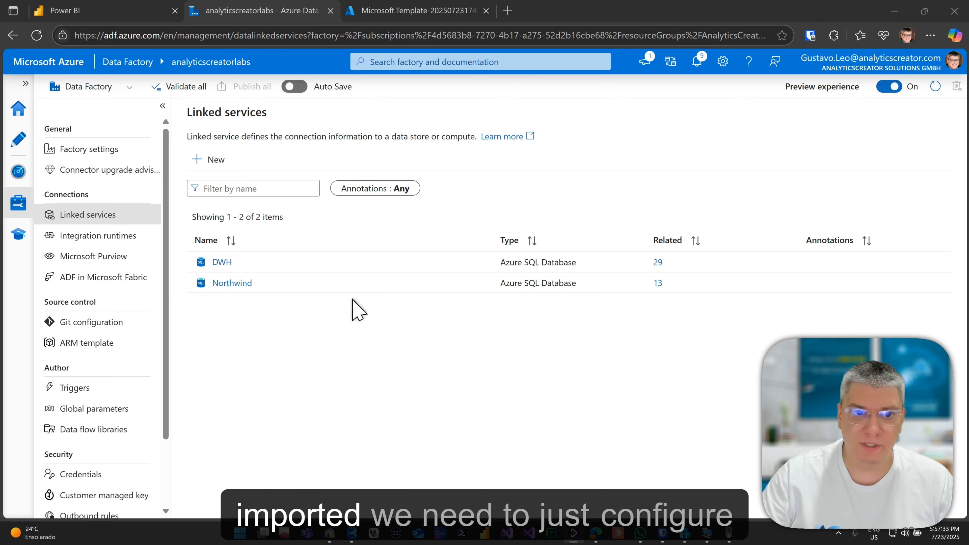
click(221, 262)
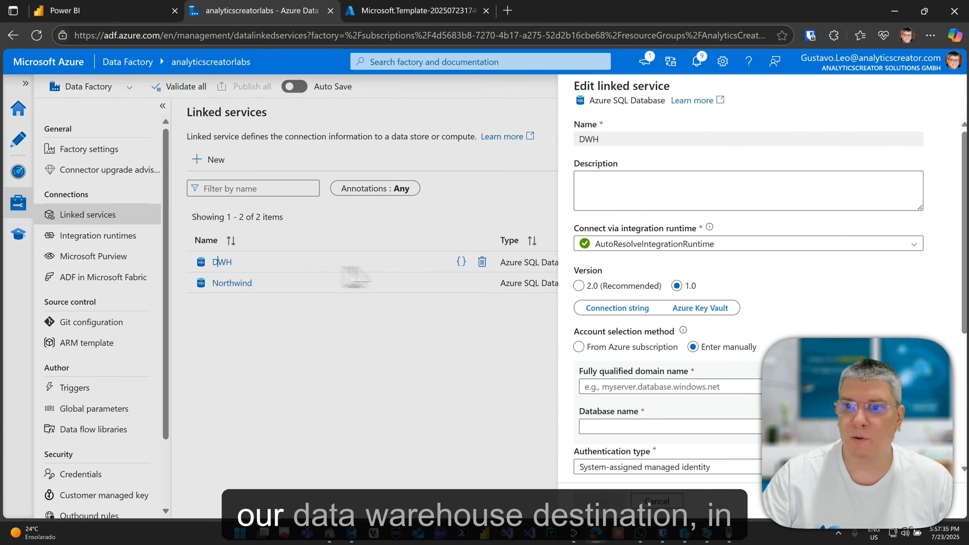
Copy the Fabric SQL server name into the DWH linked service's fully qualified domain name field.
scroll(634, 317, down, 2)
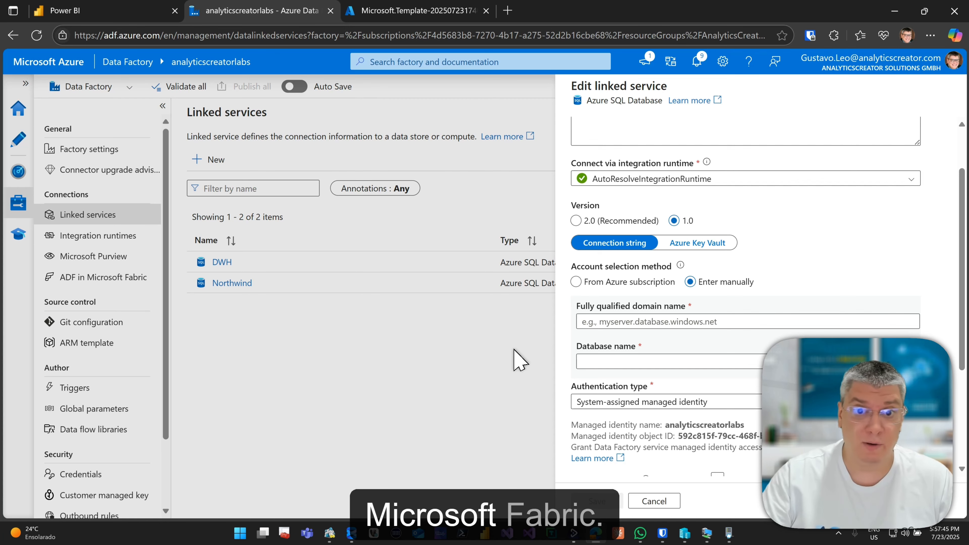
click(156, 11)
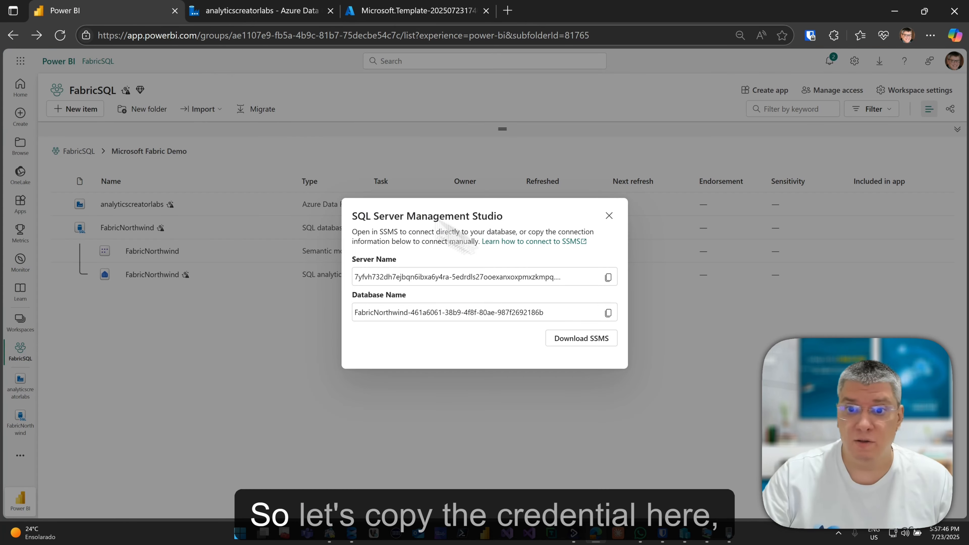
click(608, 278)
click(260, 11)
click(648, 321)
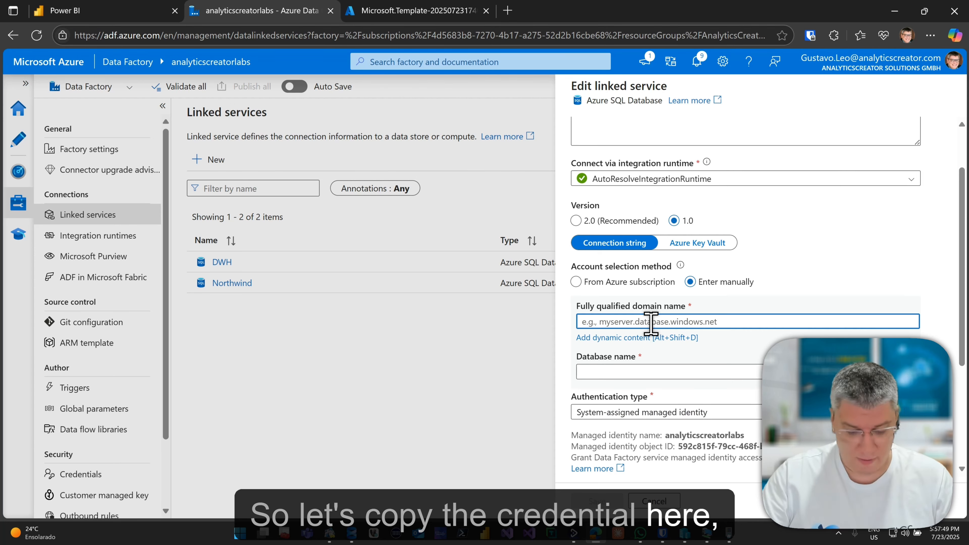
key(ctrl+v)
Copy the FabricNorthwind database name into the DWH linked service's Database name field.
click(138, 13)
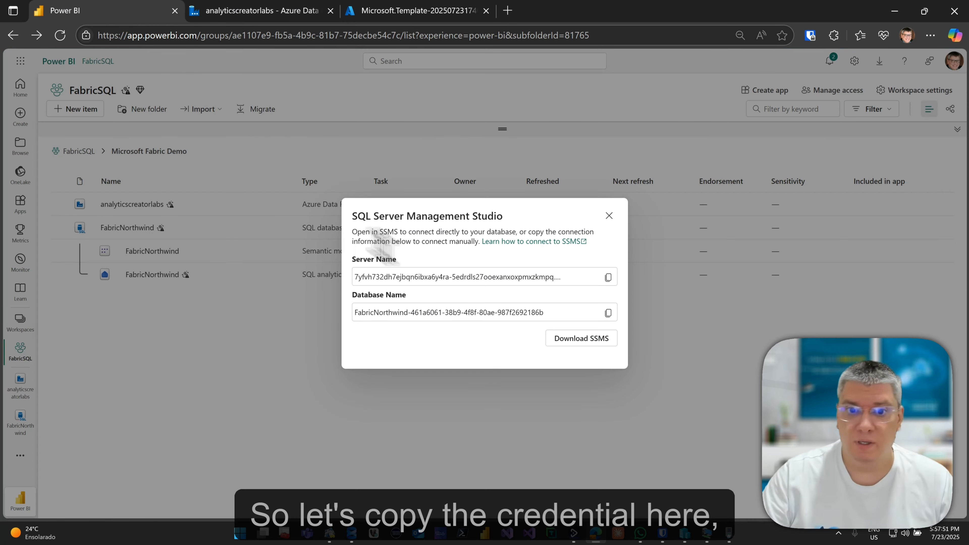
click(615, 314)
click(259, 11)
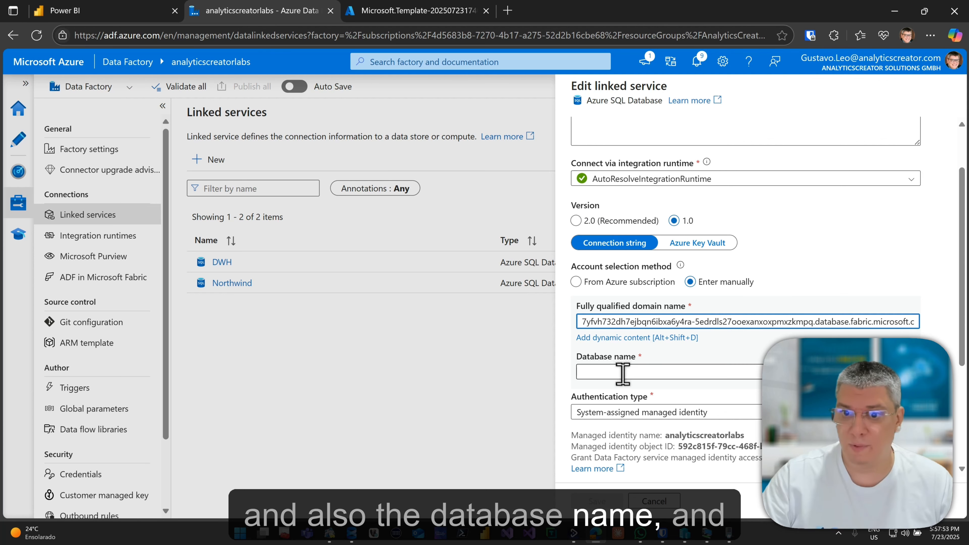
click(614, 362)
key(ctrl+v)
scroll(629, 379, down, 5)
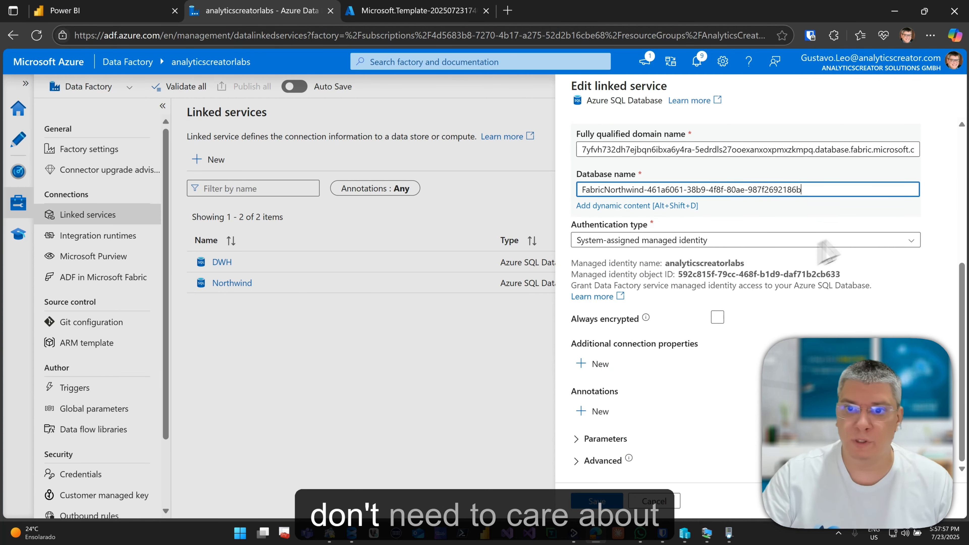
scroll(770, 287, up, 2)
scroll(775, 286, up, 4)
scroll(770, 298, down, 2)
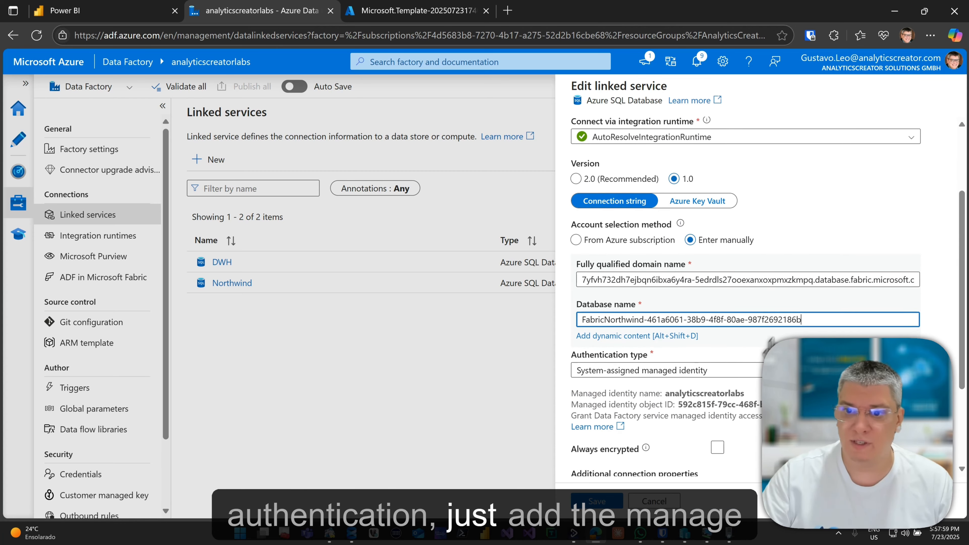
Save the DWH linked service, then review the DWH and Northwind linked service settings.
mouse_move(732, 397)
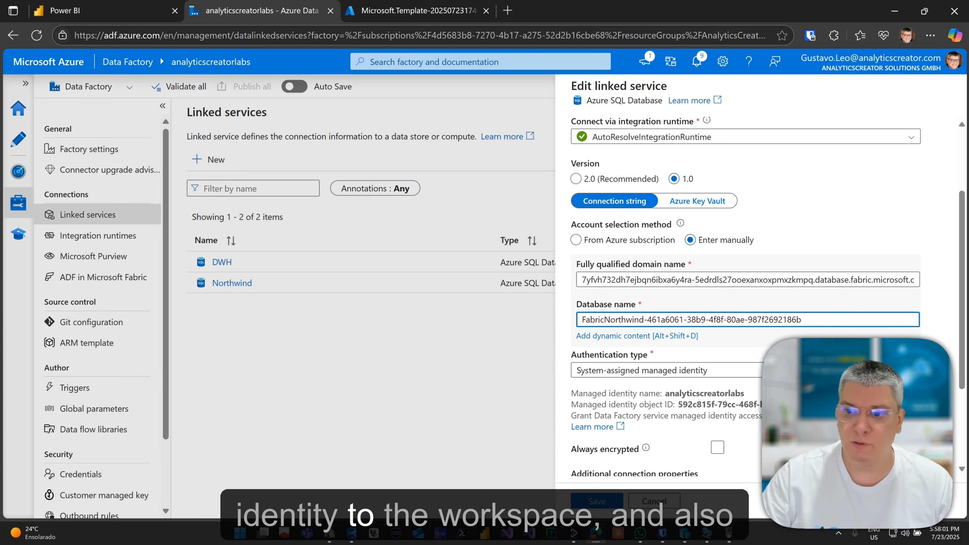
click(597, 502)
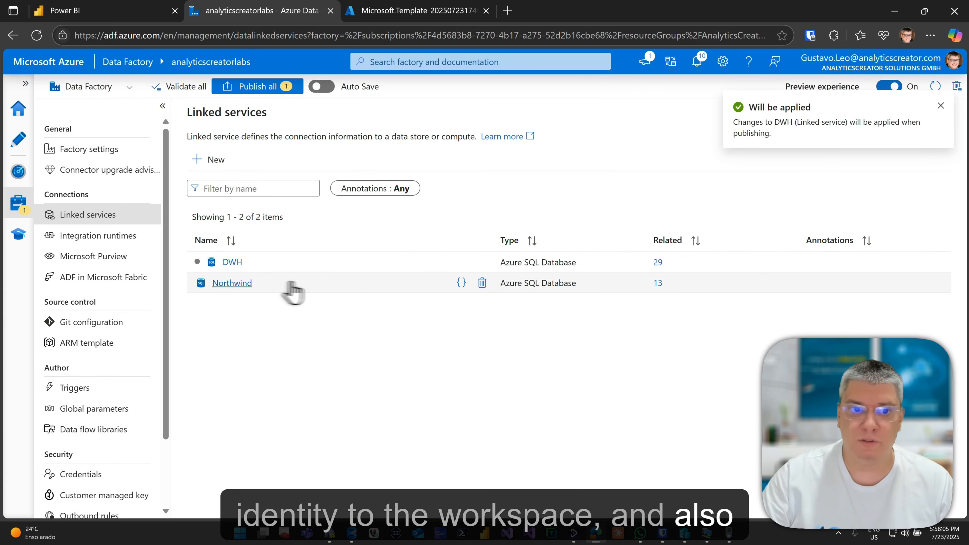
click(249, 284)
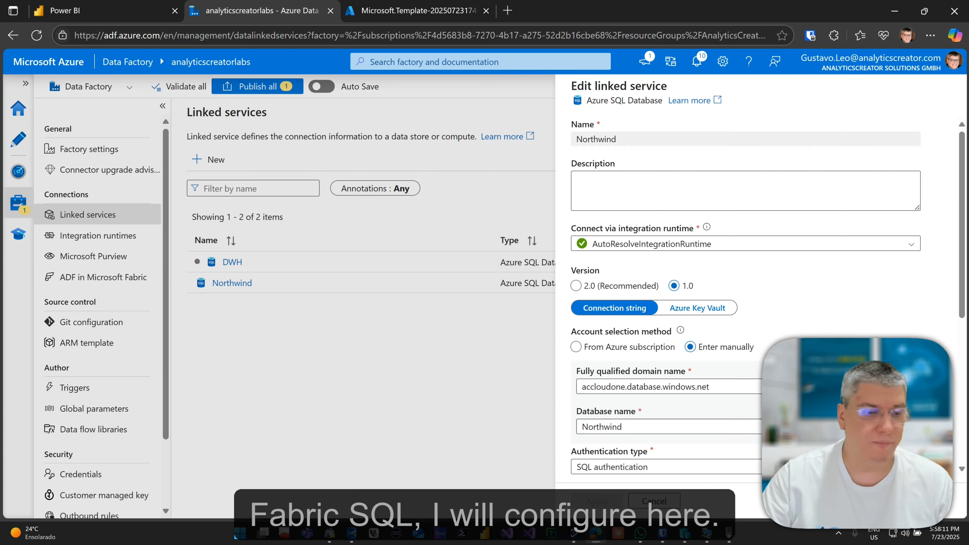
scroll(746, 290, down, 3)
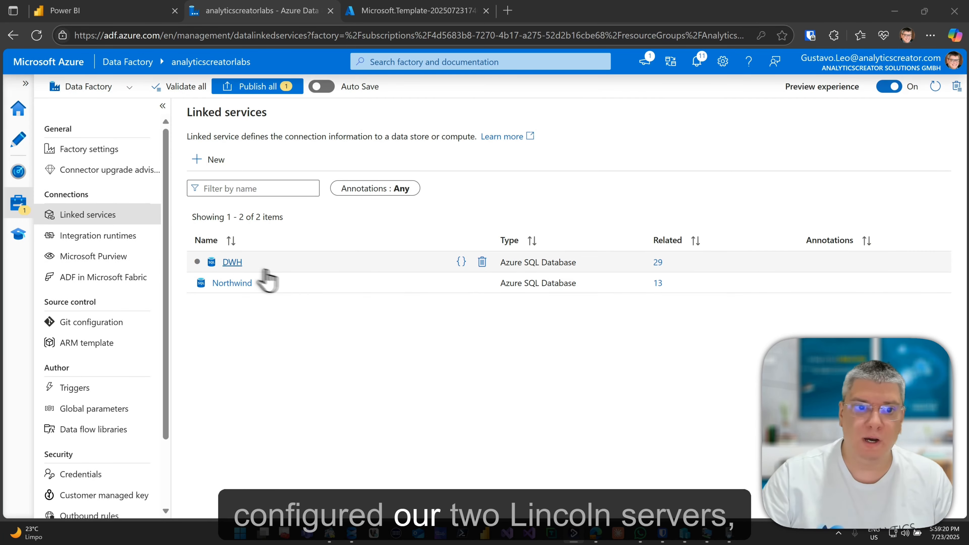
click(233, 263)
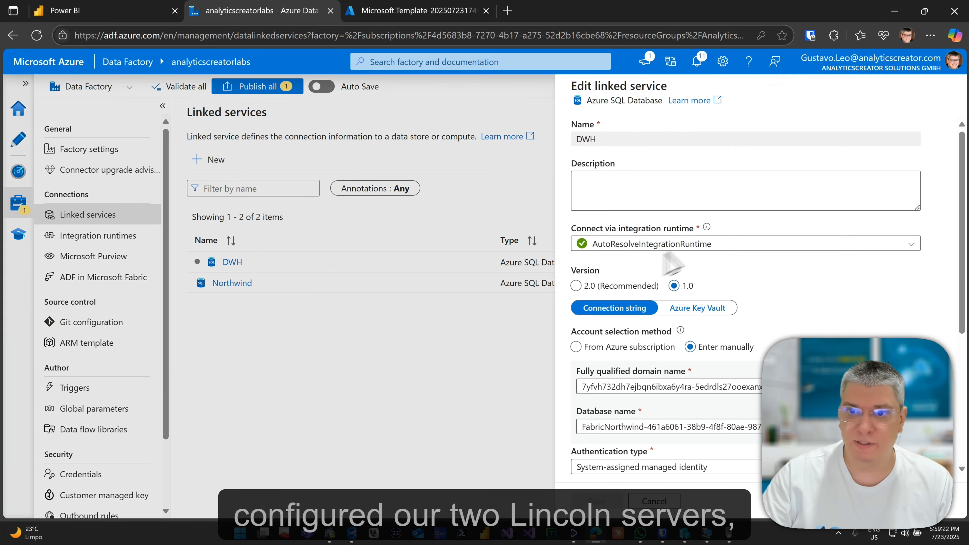
scroll(652, 335, down, 7)
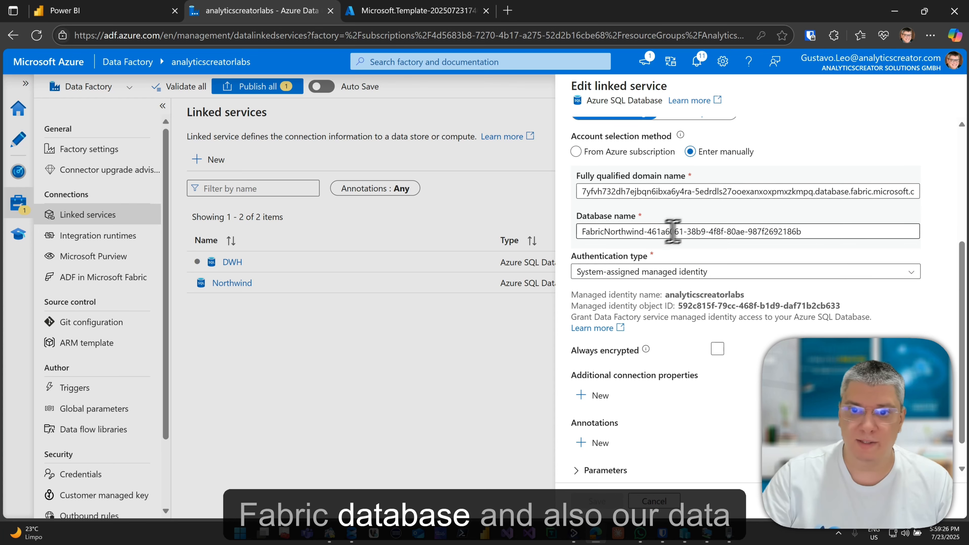
click(240, 283)
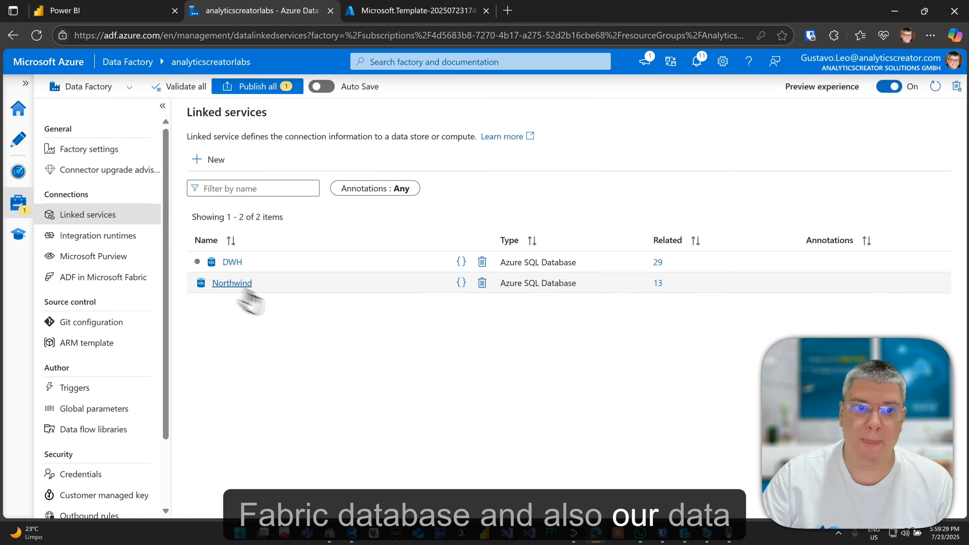
click(233, 283)
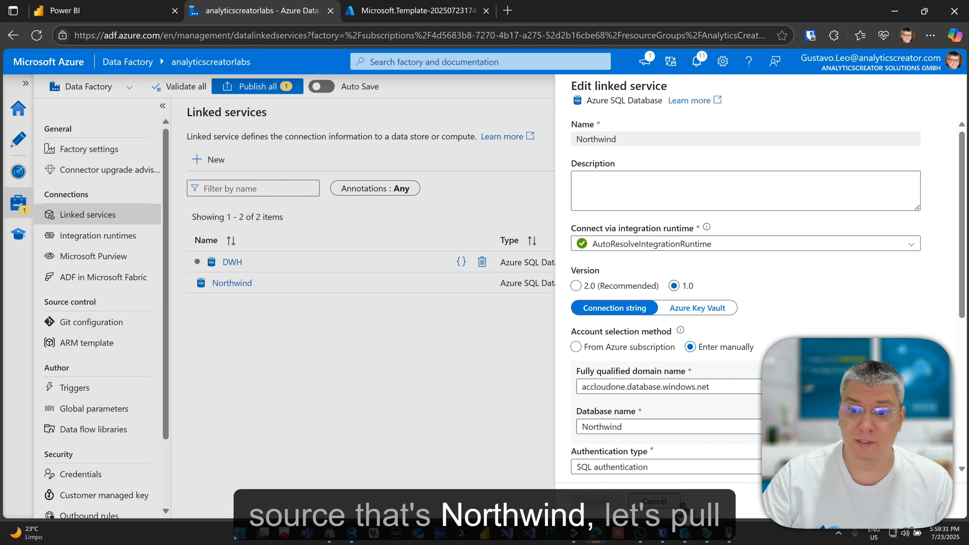
click(674, 502)
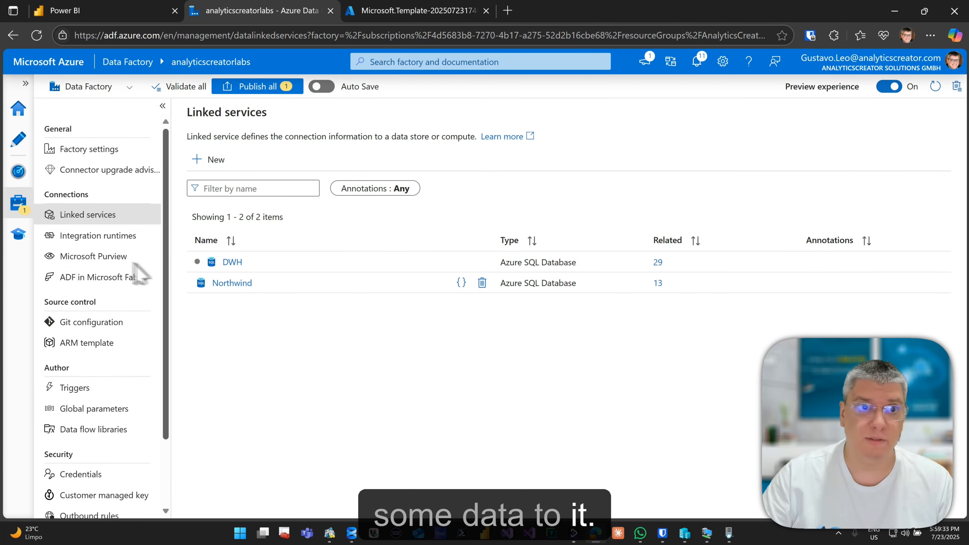
Dismiss the connection details dialog and briefly view the analyticscreatorlabs data factory in Azure.
click(106, 16)
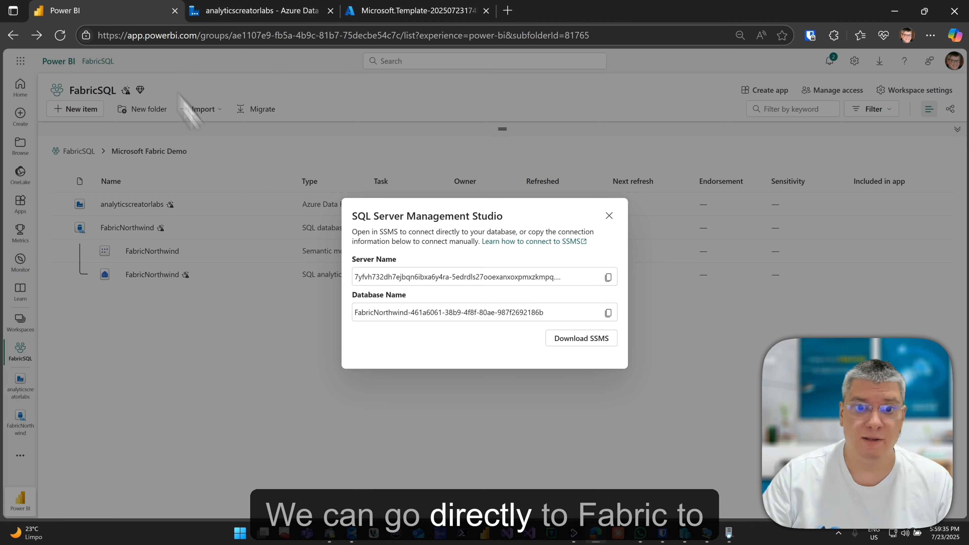
click(609, 215)
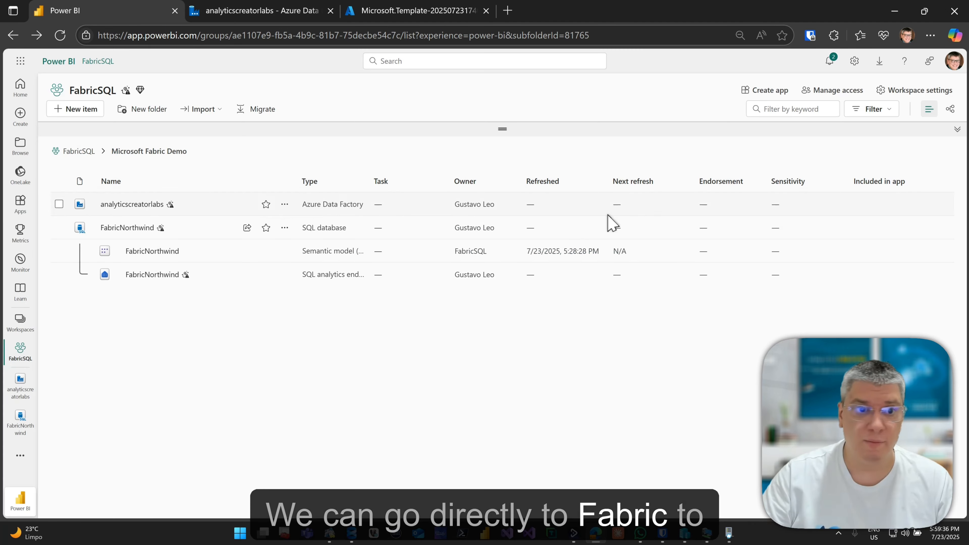
click(133, 208)
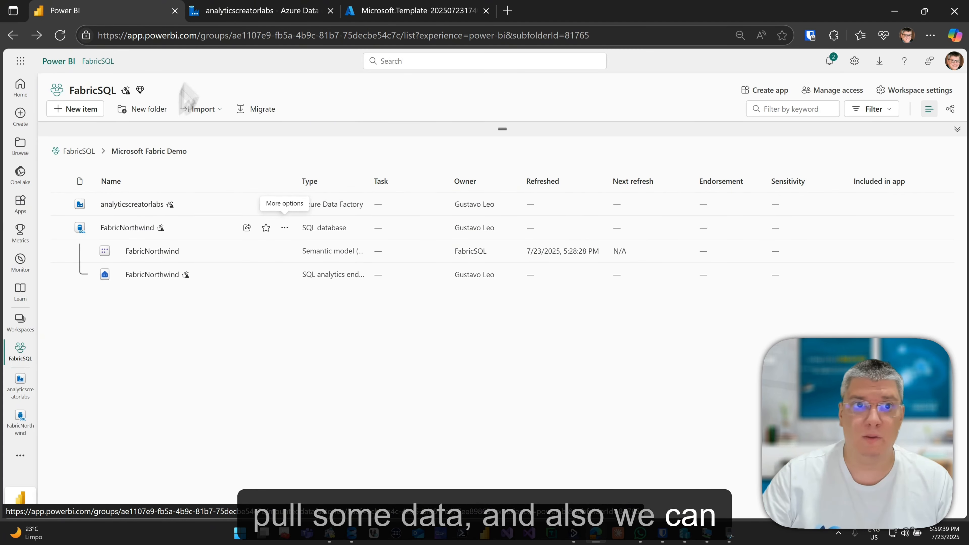
click(100, 14)
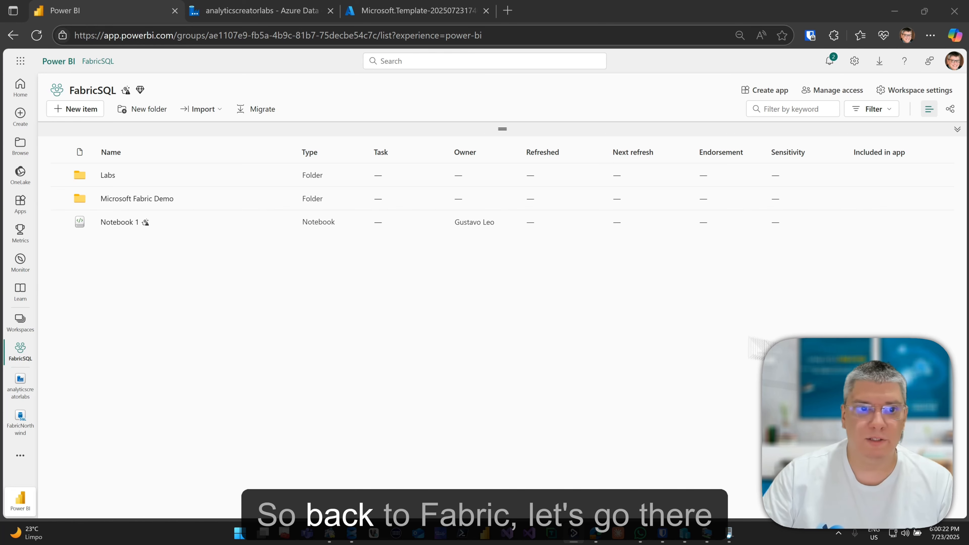
Debug-run Workflow_package from the analyticscreatorlabs data factory in the Microsoft Fabric Demo folder.
click(123, 200)
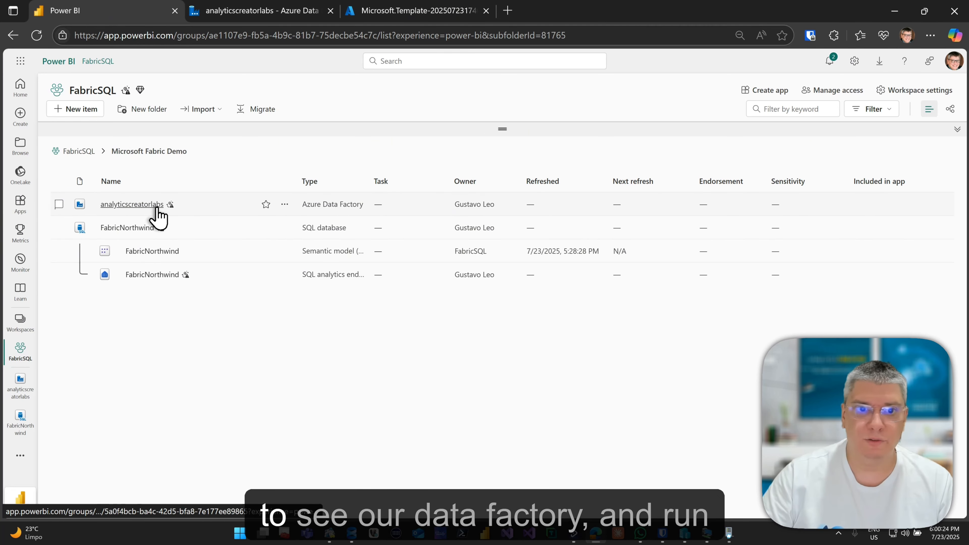
click(156, 206)
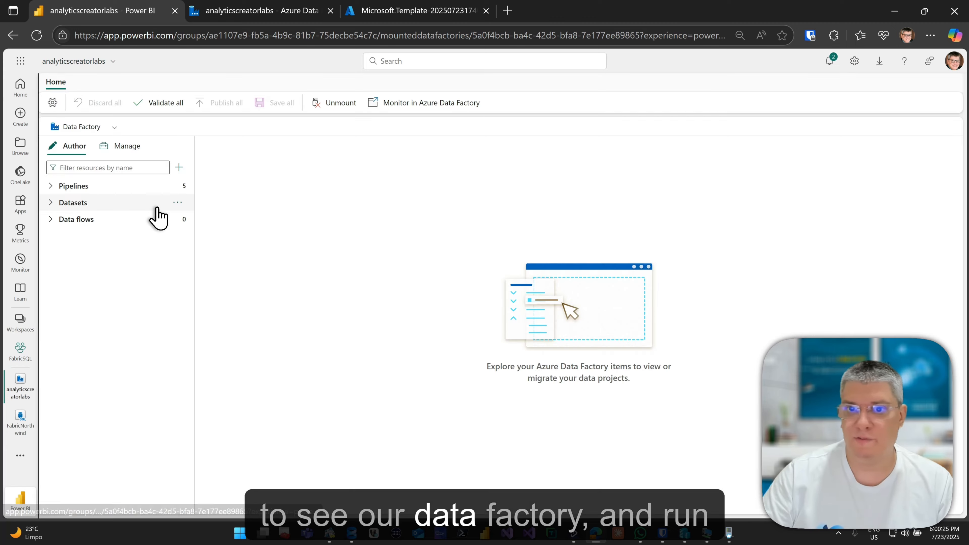
click(93, 186)
click(95, 235)
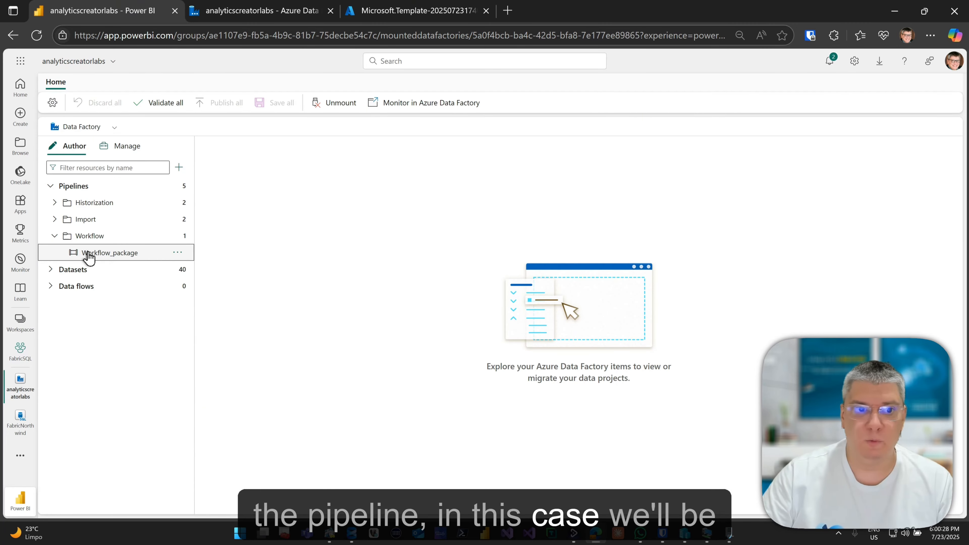
click(107, 252)
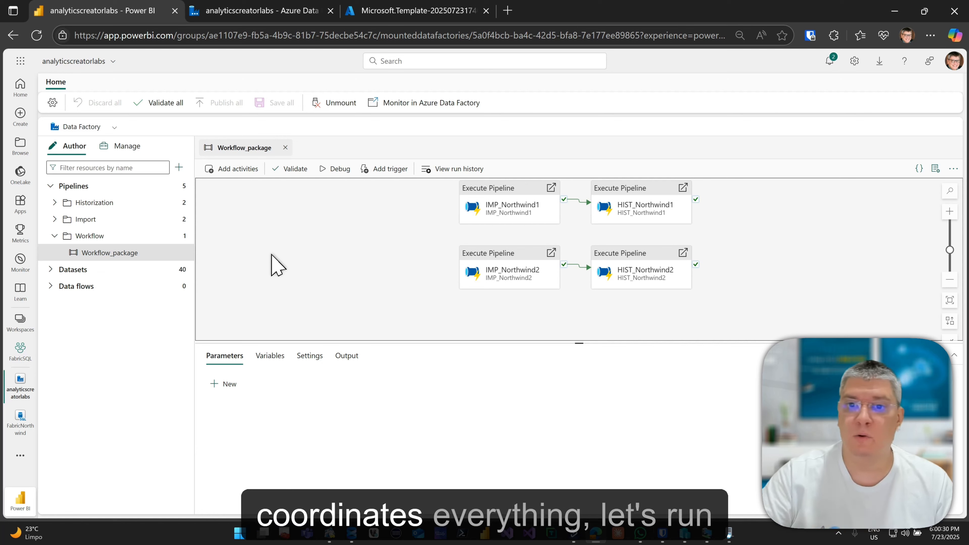
click(335, 169)
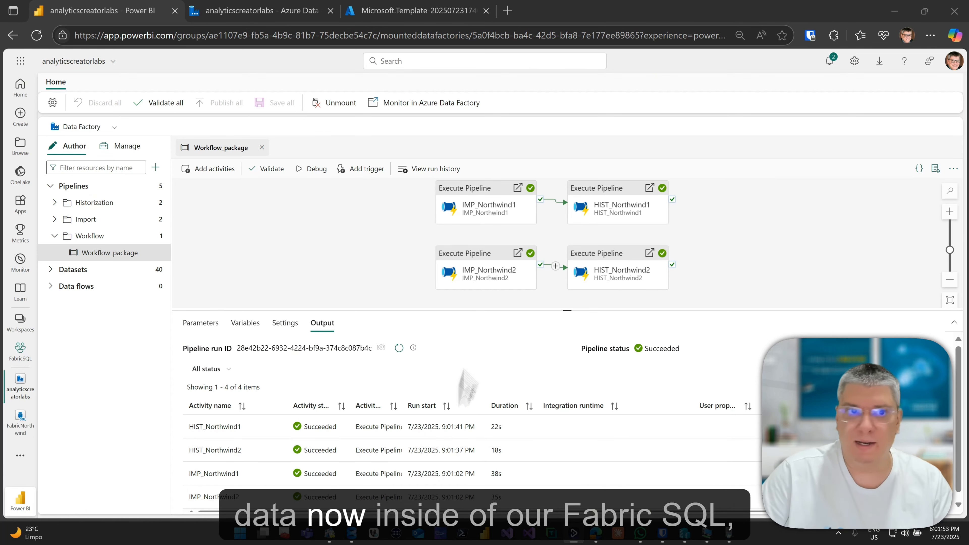
click(97, 62)
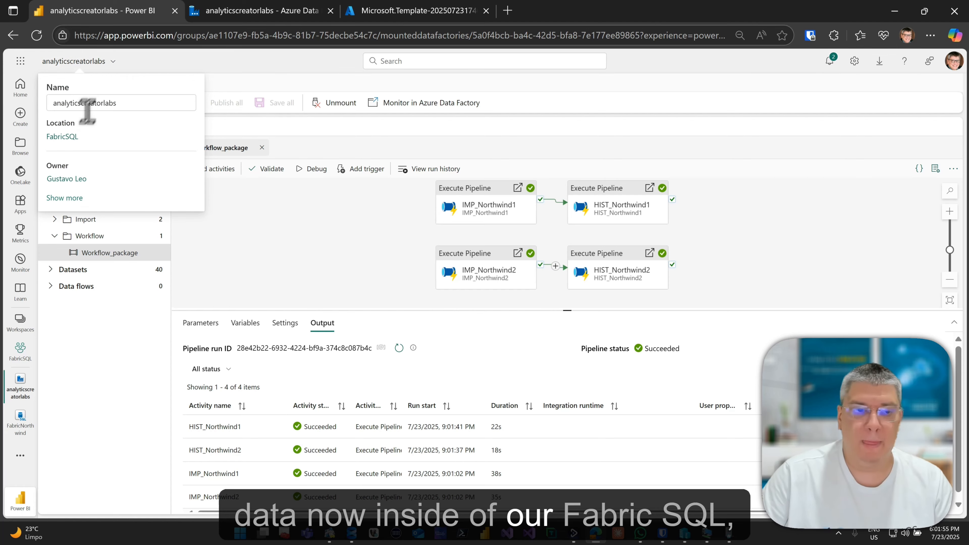
click(74, 142)
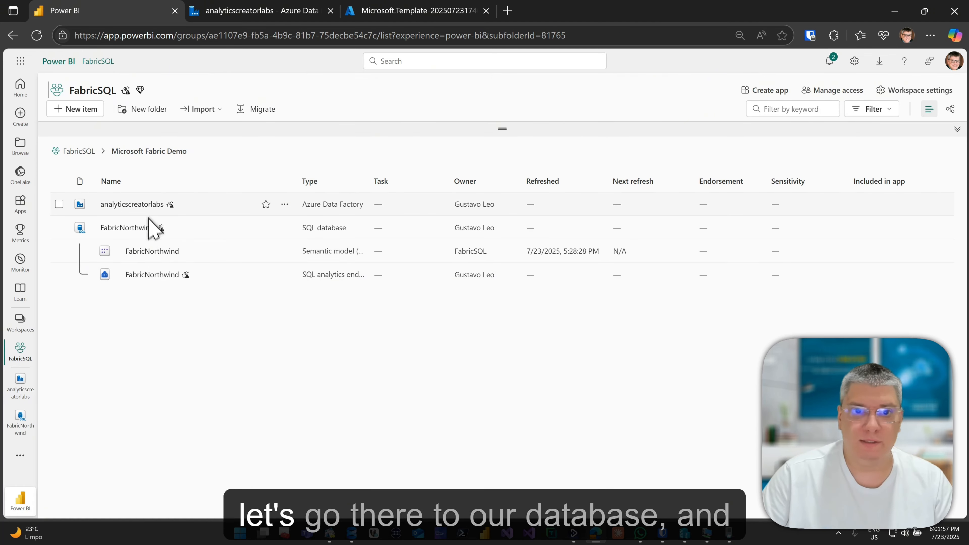
Expand the FabricNorthwind DWH schema tables, refresh the object list, and start a new query.
click(142, 228)
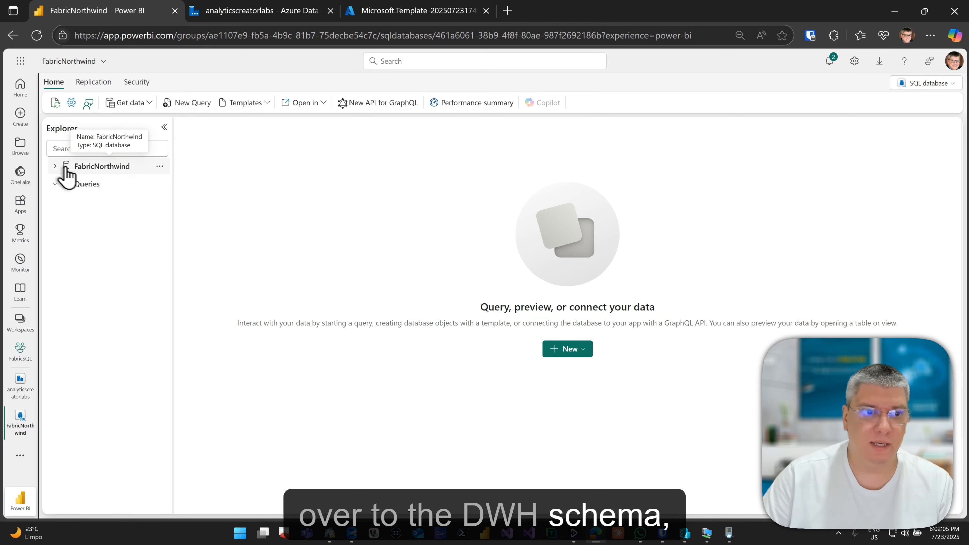
click(56, 166)
click(67, 219)
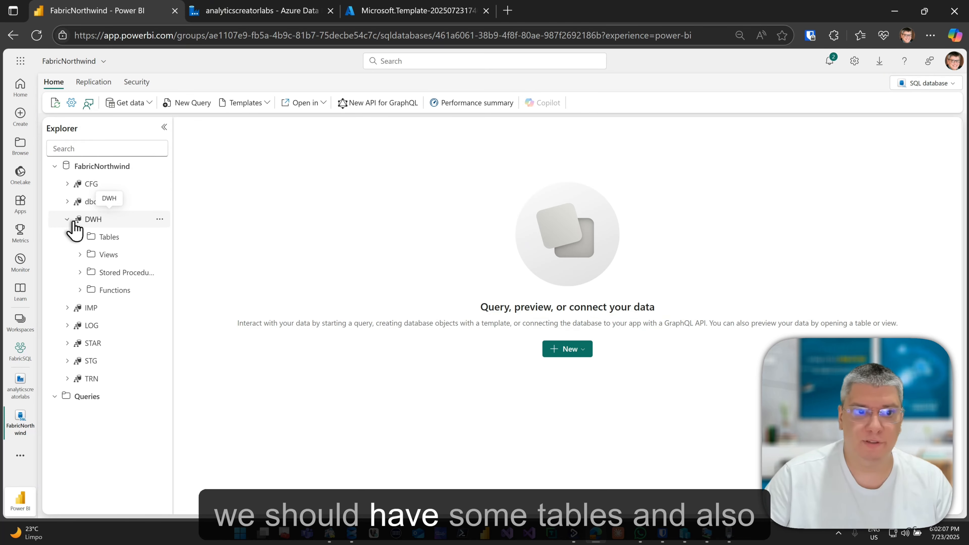
click(108, 238)
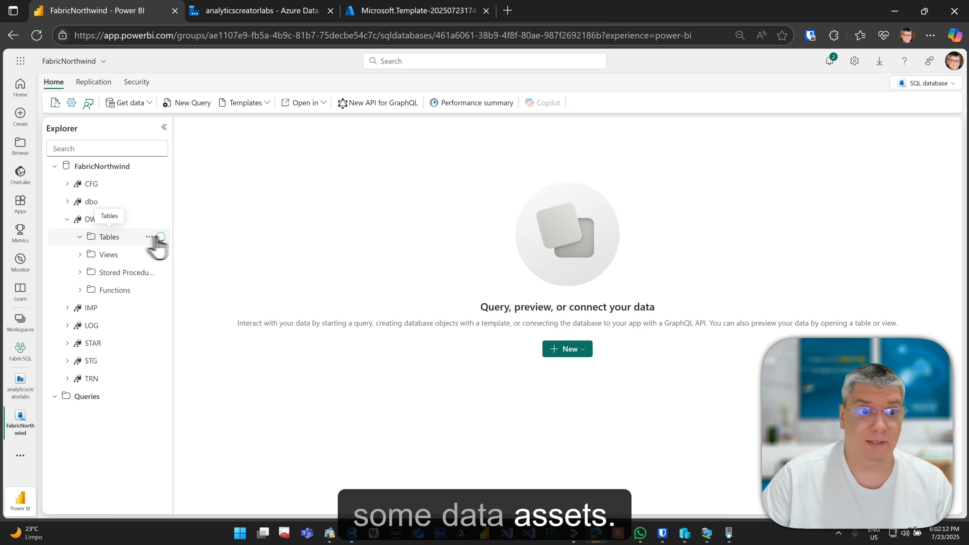
click(159, 167)
click(167, 182)
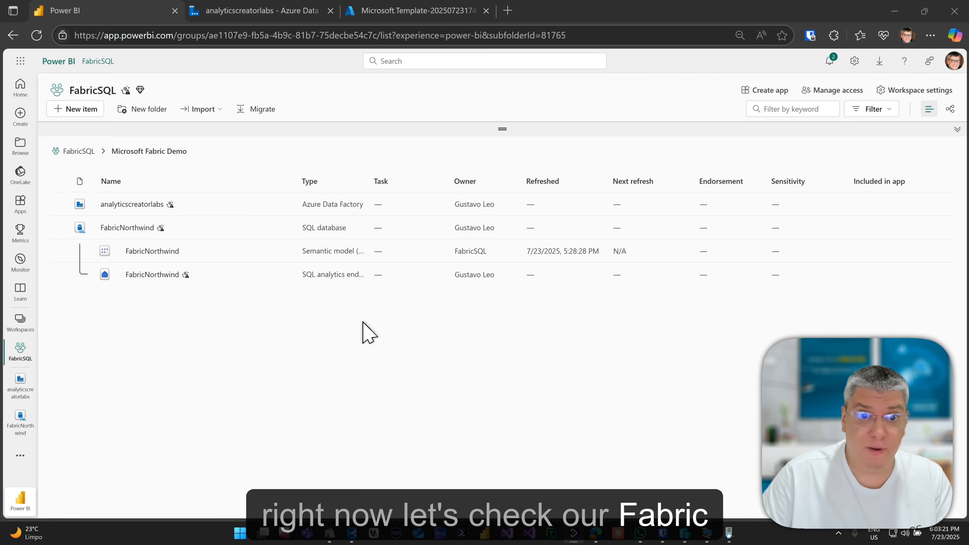
click(142, 229)
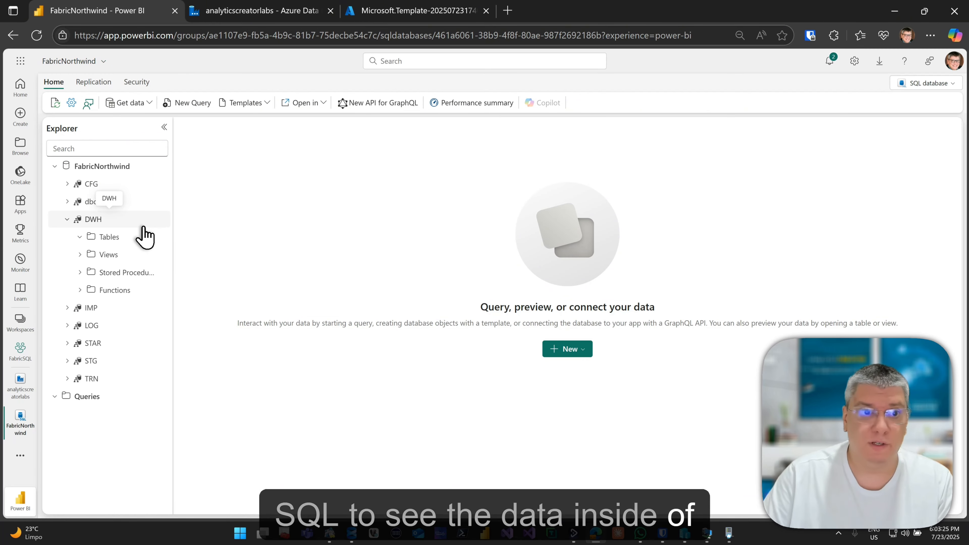
click(171, 105)
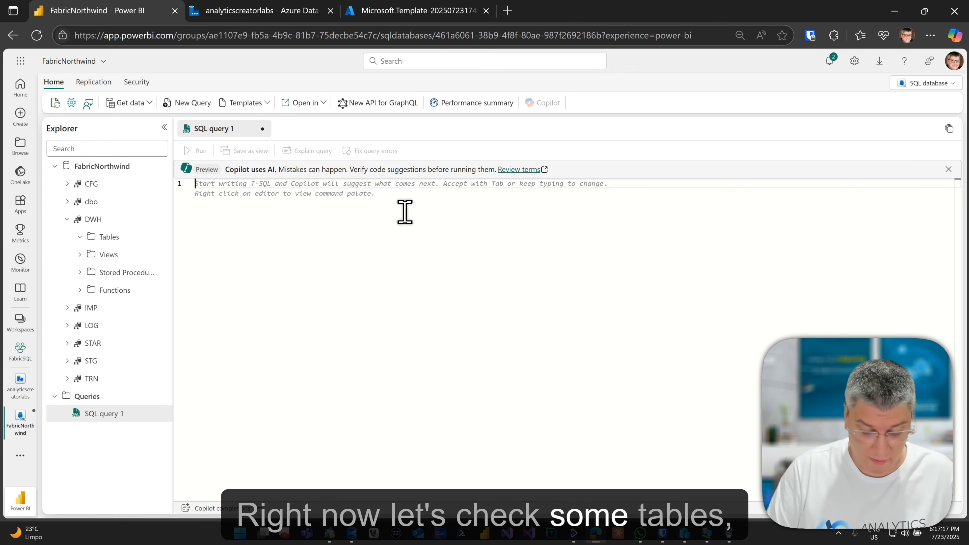
Write and run SELECT * FROM DWH.DIM_Categories, returning 9 category rows.
key(Caps_Lock)
text(sel)
key(Tab)
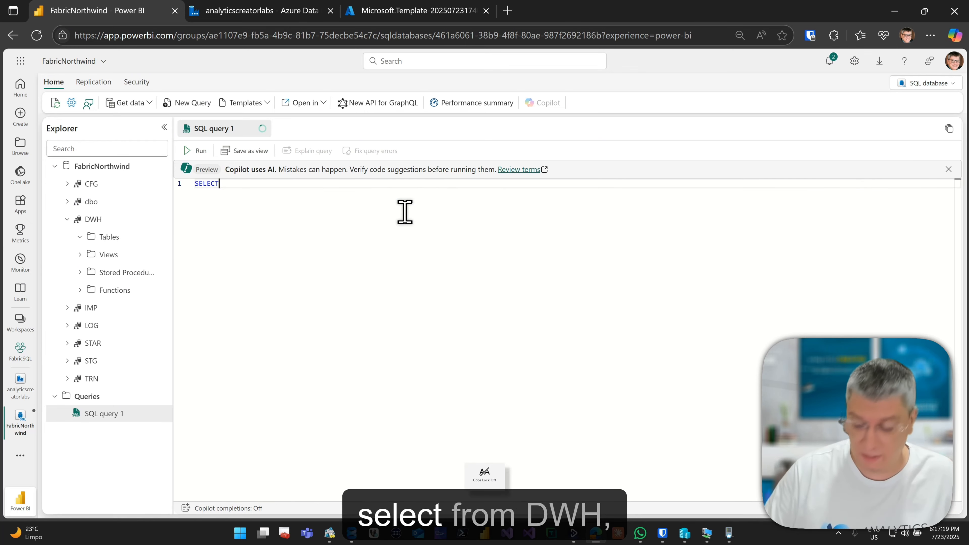
text(* from )
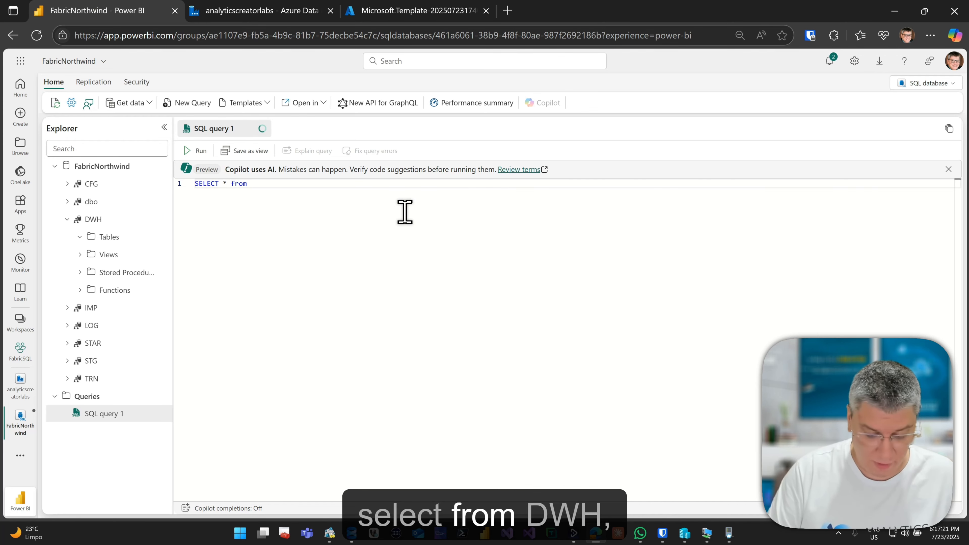
text(d)
key(Down)
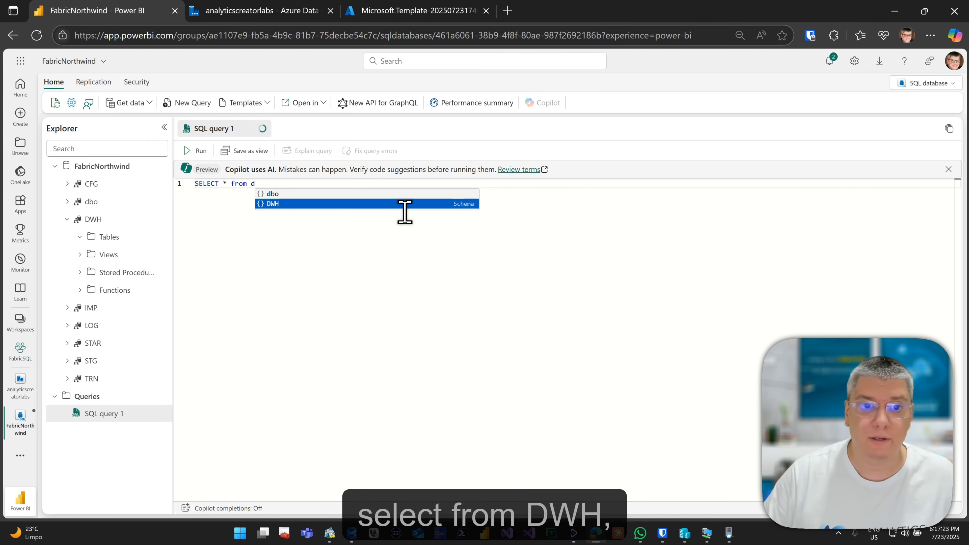
key(Tab)
text(.)
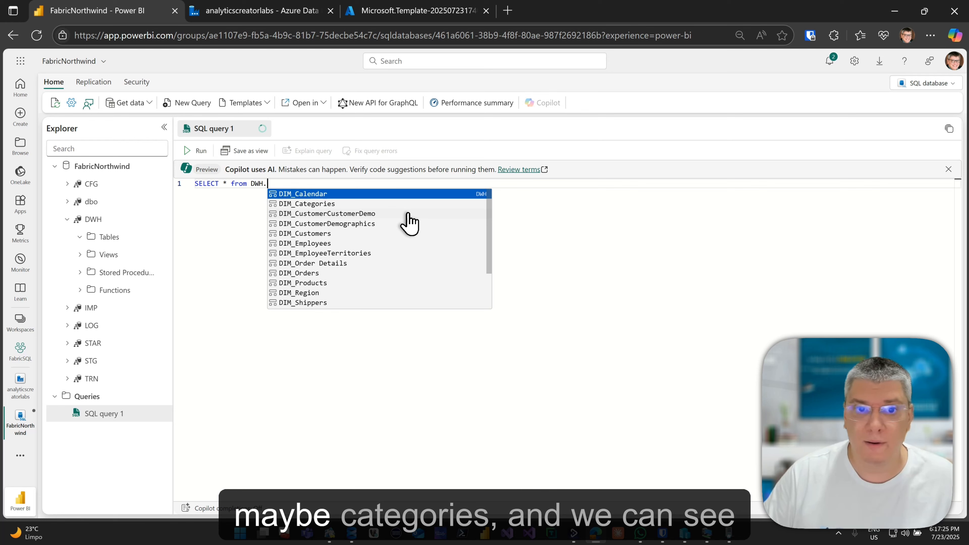
key(Down)
key(Tab)
key(ctrl+Return)
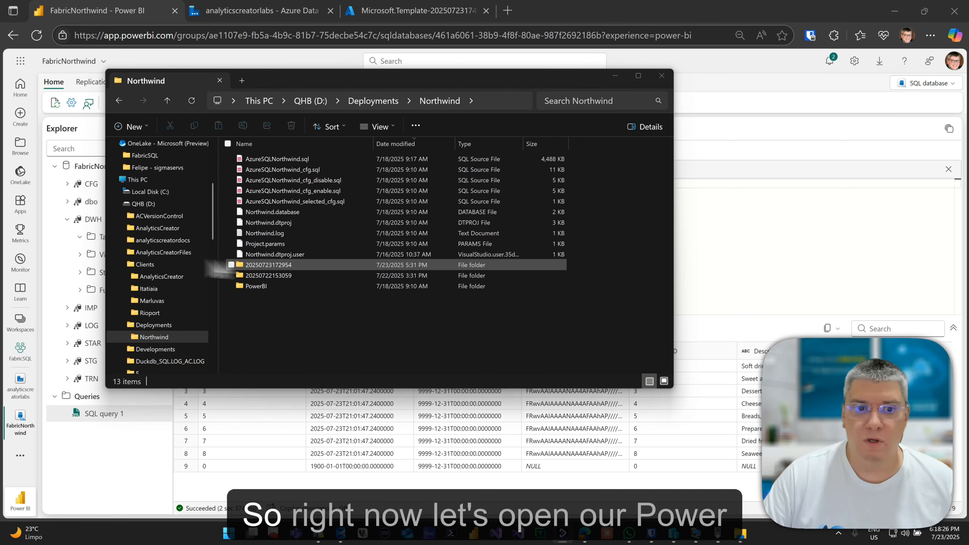
Open Northwind.pbip from the D:\Deployments\Northwind PowerBI folder in Power BI Desktop.
click(322, 286)
double_click(322, 286)
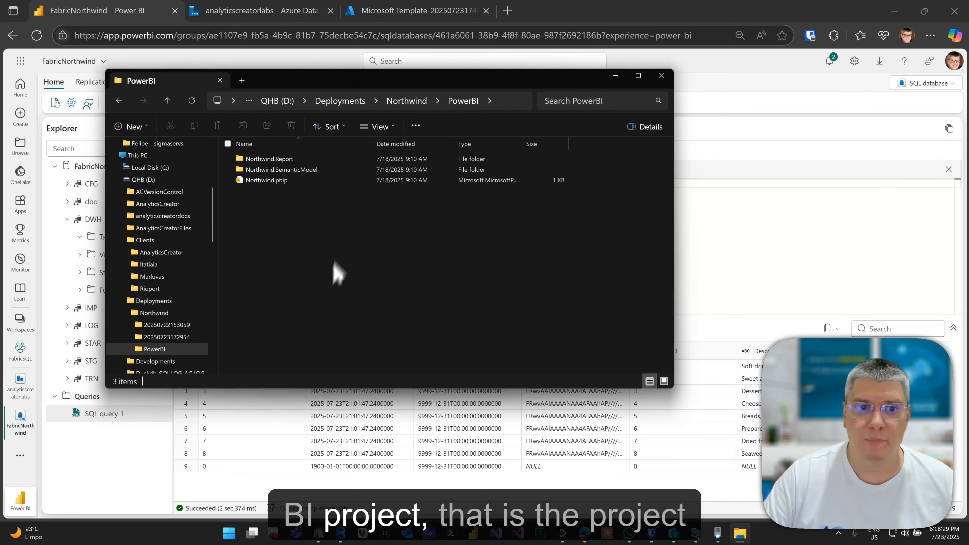
double_click(347, 181)
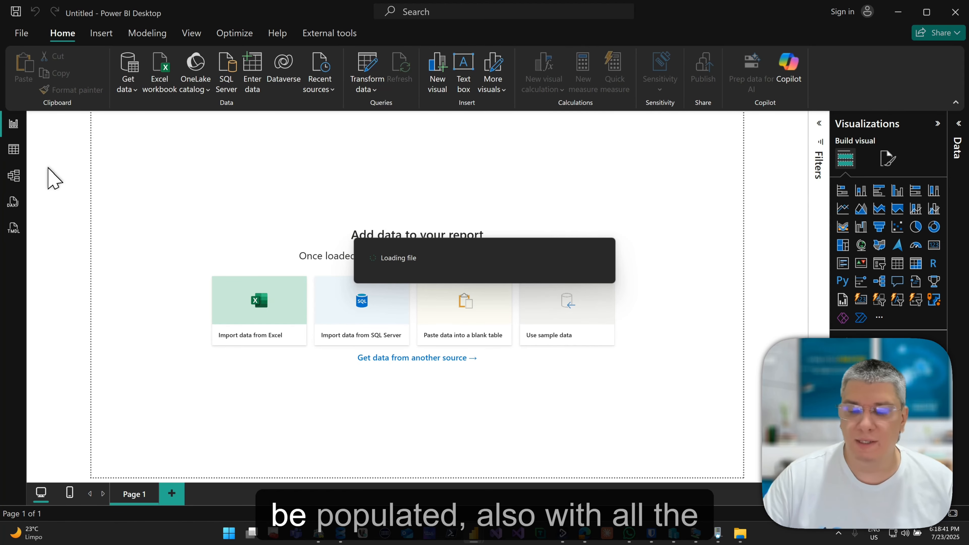
Switch to Model view, hide Properties, and zoom around the FACT_Orders star-schema diagram.
click(16, 183)
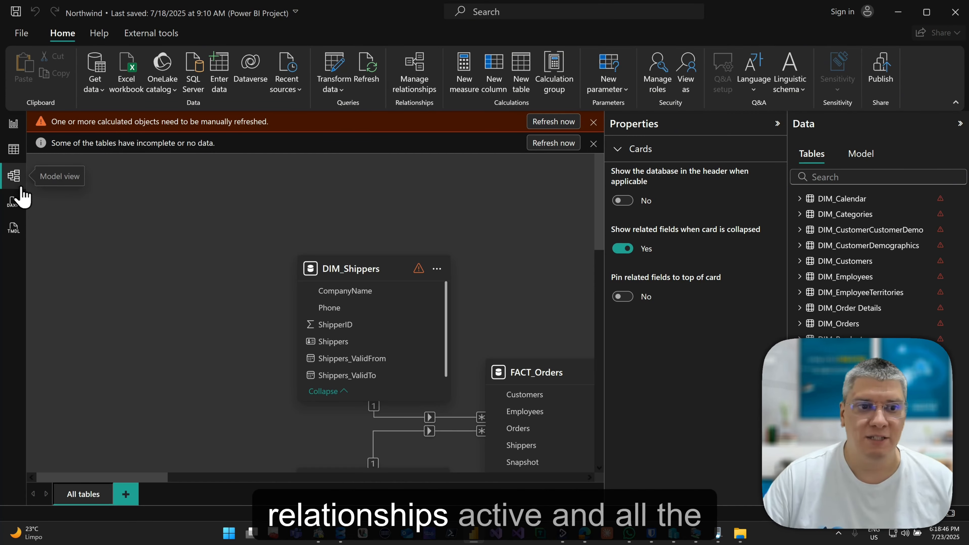
click(777, 124)
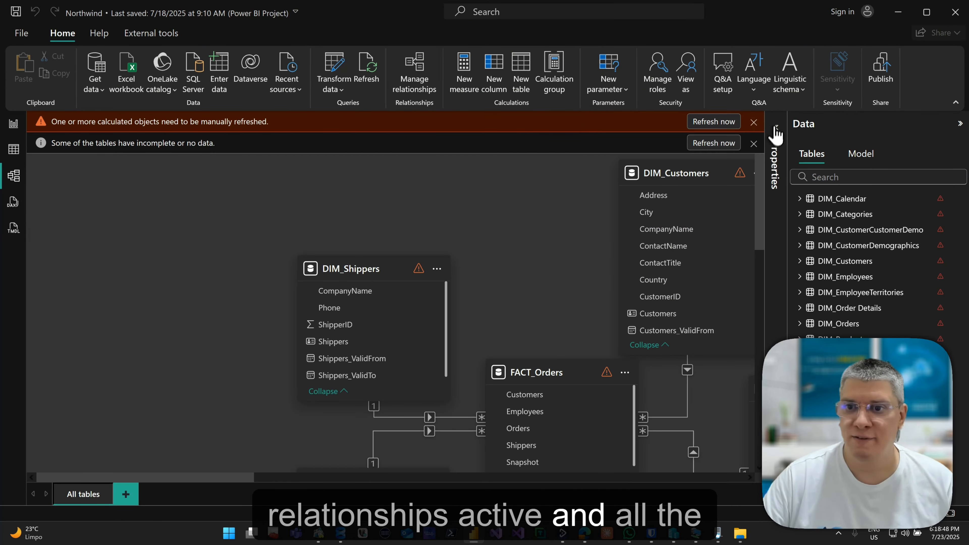
ctrl+scroll(534, 291, down, 5)
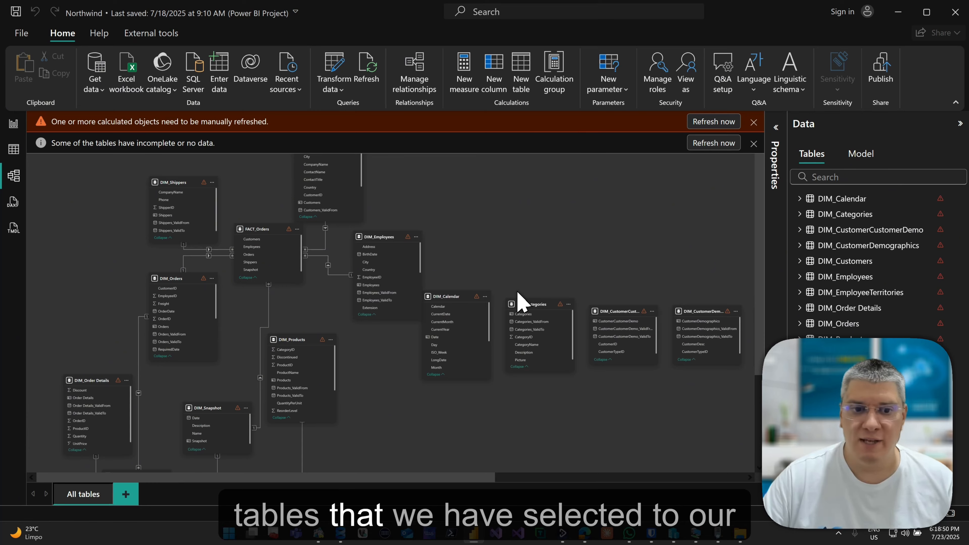
ctrl+scroll(519, 293, up, 3)
ctrl+scroll(515, 296, up, 2)
ctrl+scroll(422, 431, down, 2)
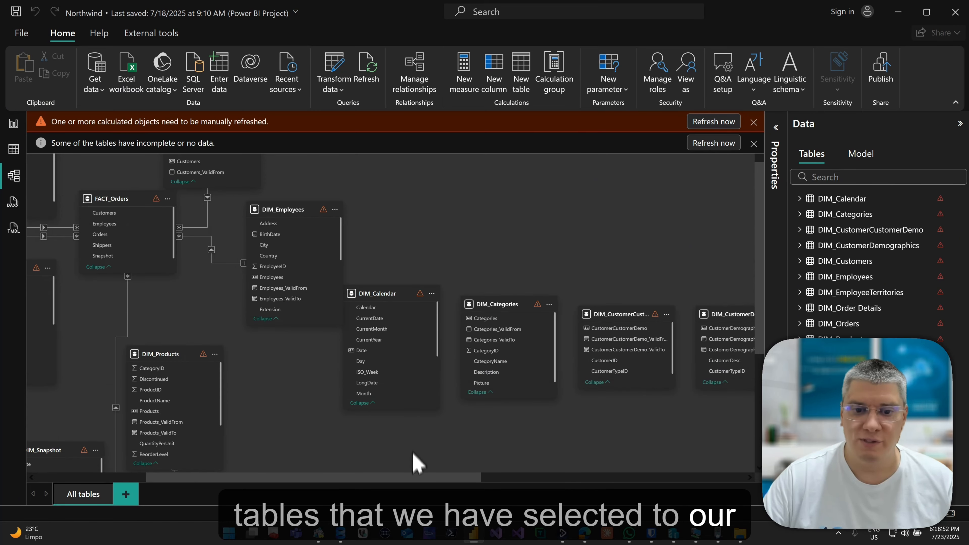
drag(427, 478, 323, 481)
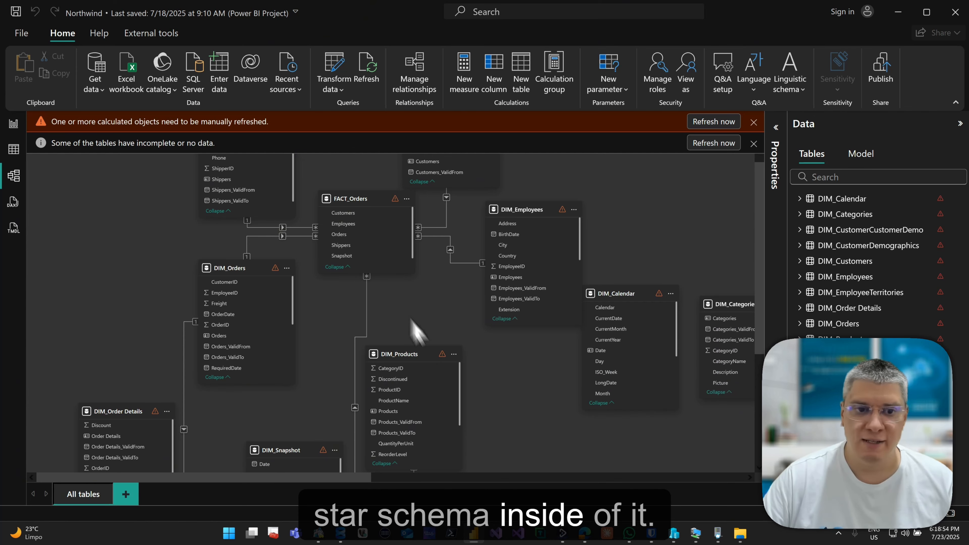